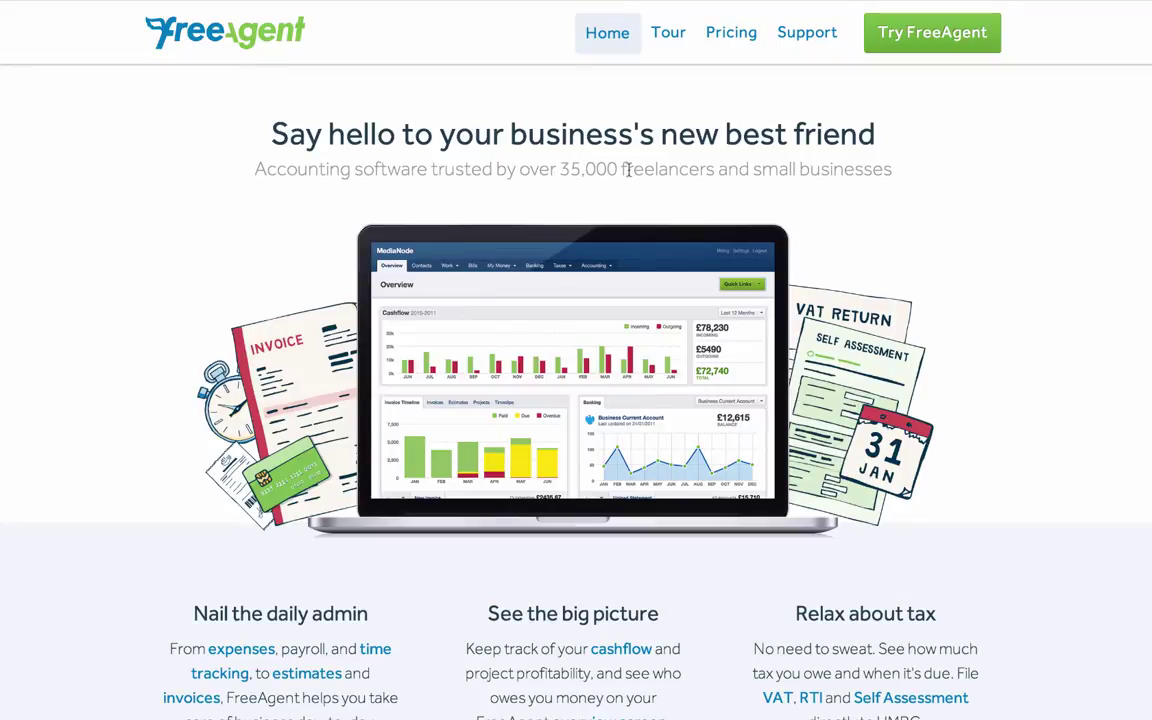
Step: Switch the website's location to United States and view the monthly price for that region
scroll(628, 172, "down", 5)
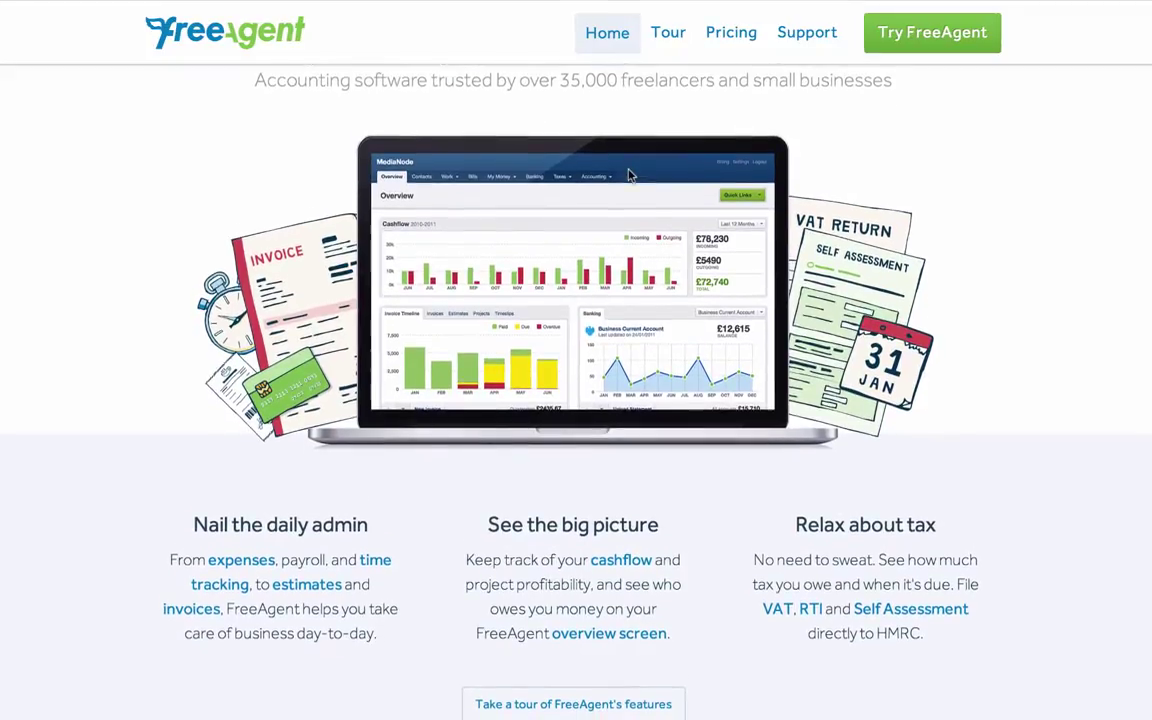
scroll(628, 175, "down", 15)
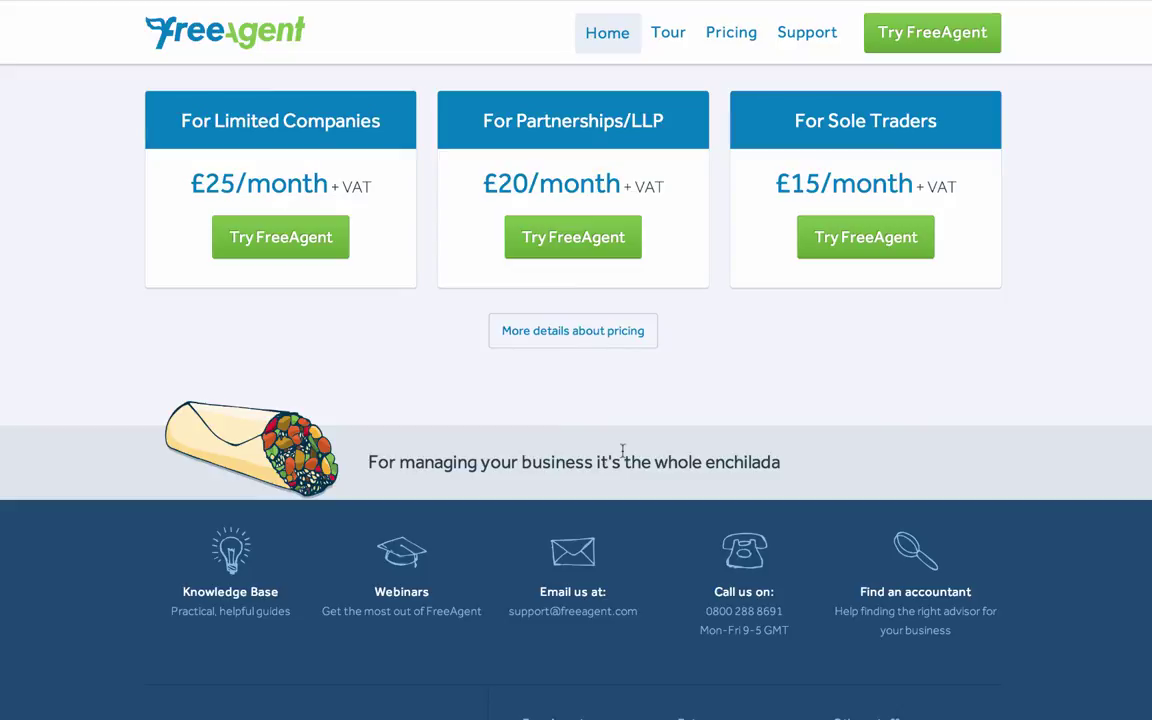
scroll(622, 450, "down", 3)
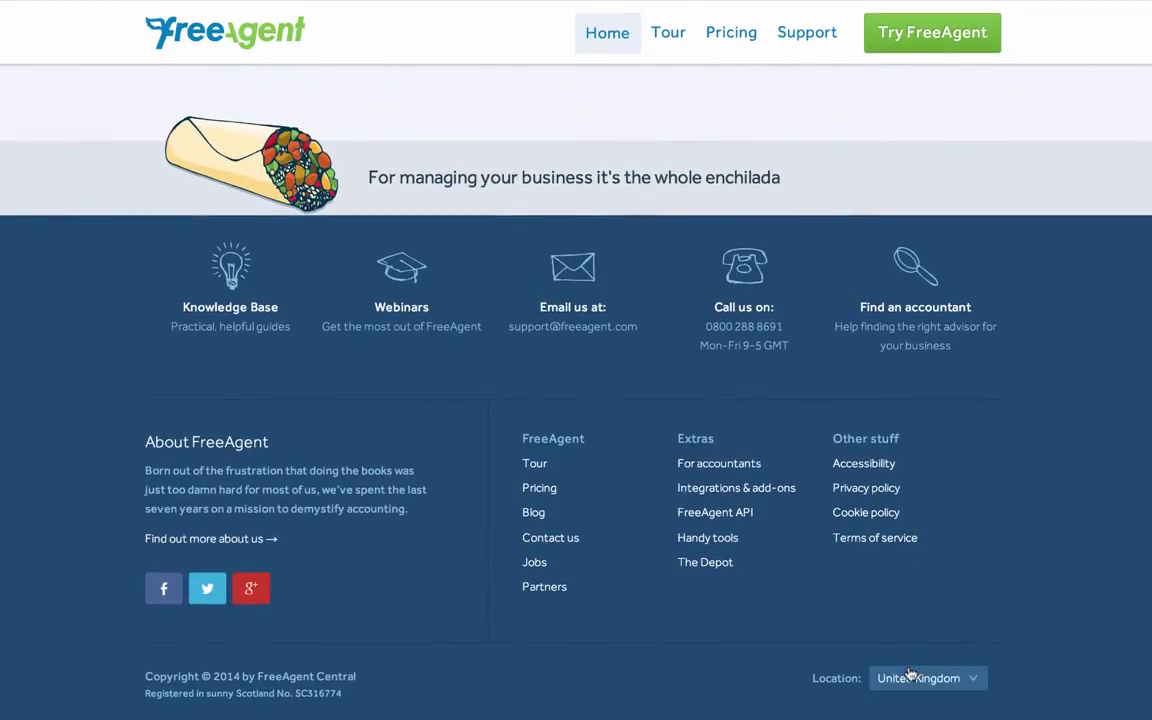
left_click(910, 675)
left_click(906, 699)
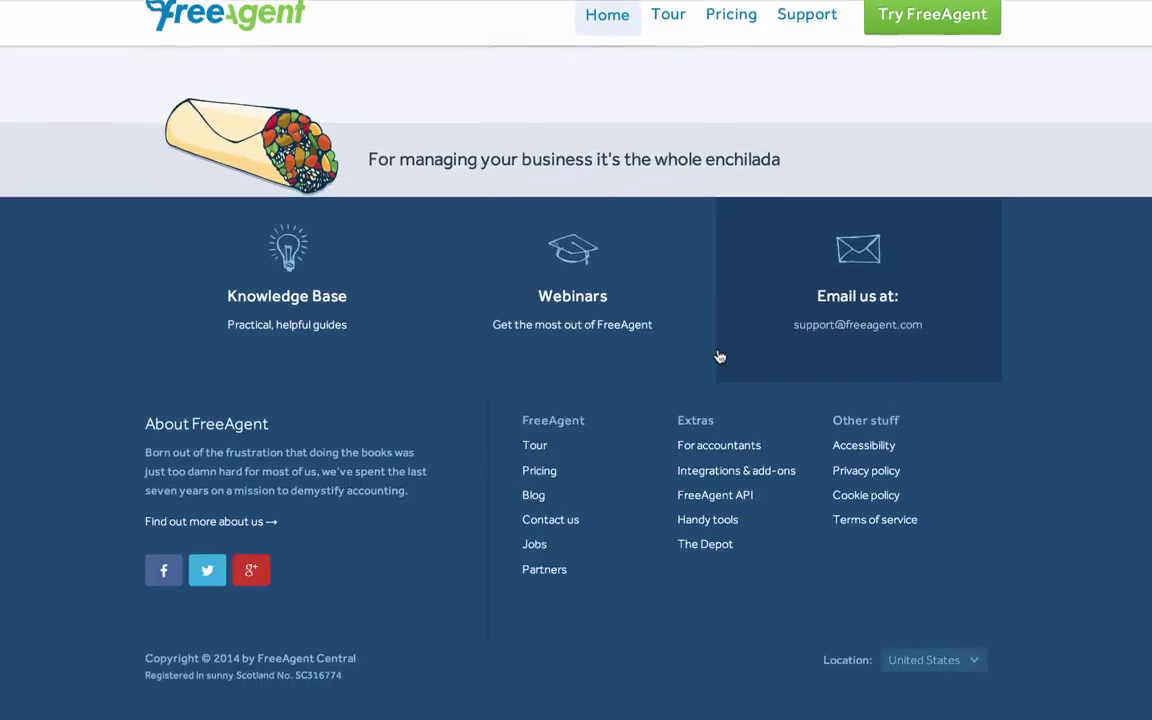
scroll(717, 355, "up", 2)
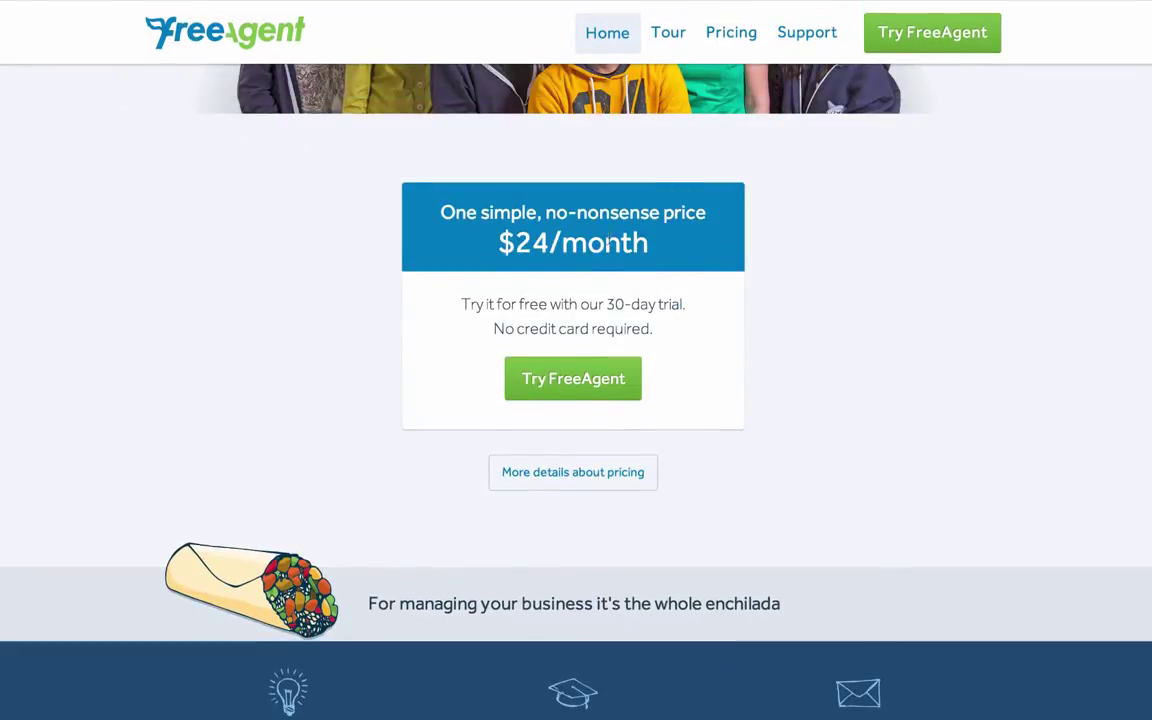
Step: Switch the website's location back to United Kingdom
scroll(671, 368, "down", 4)
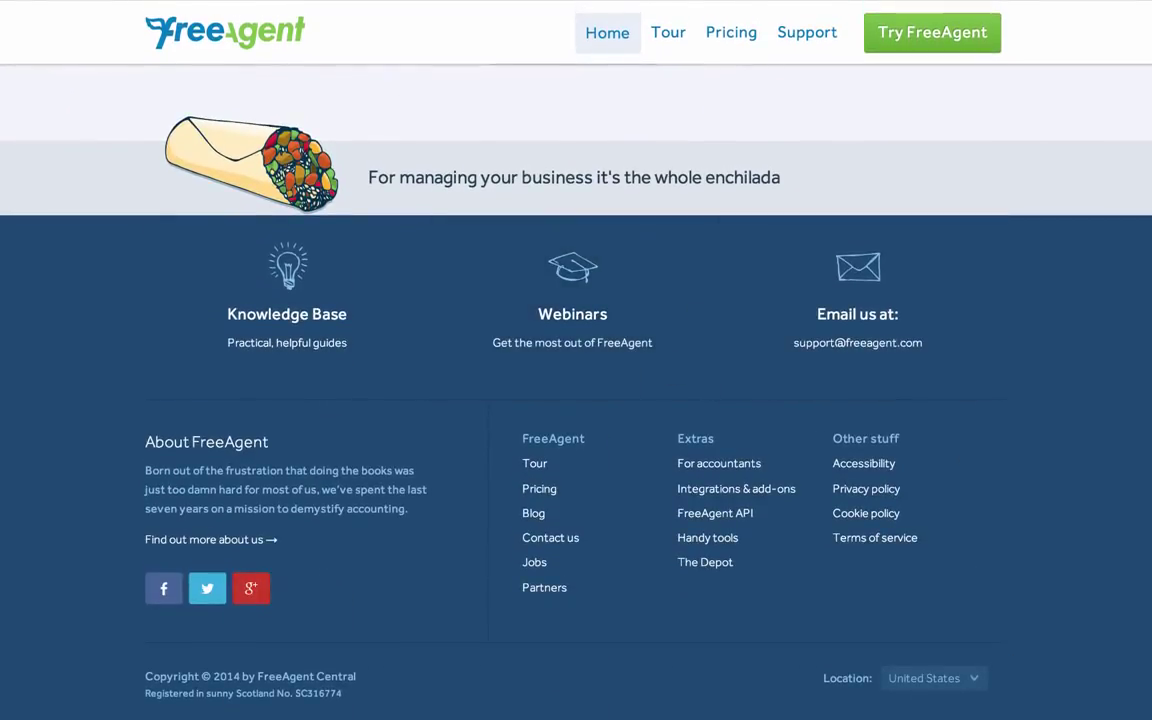
left_click(930, 678)
left_click(941, 676)
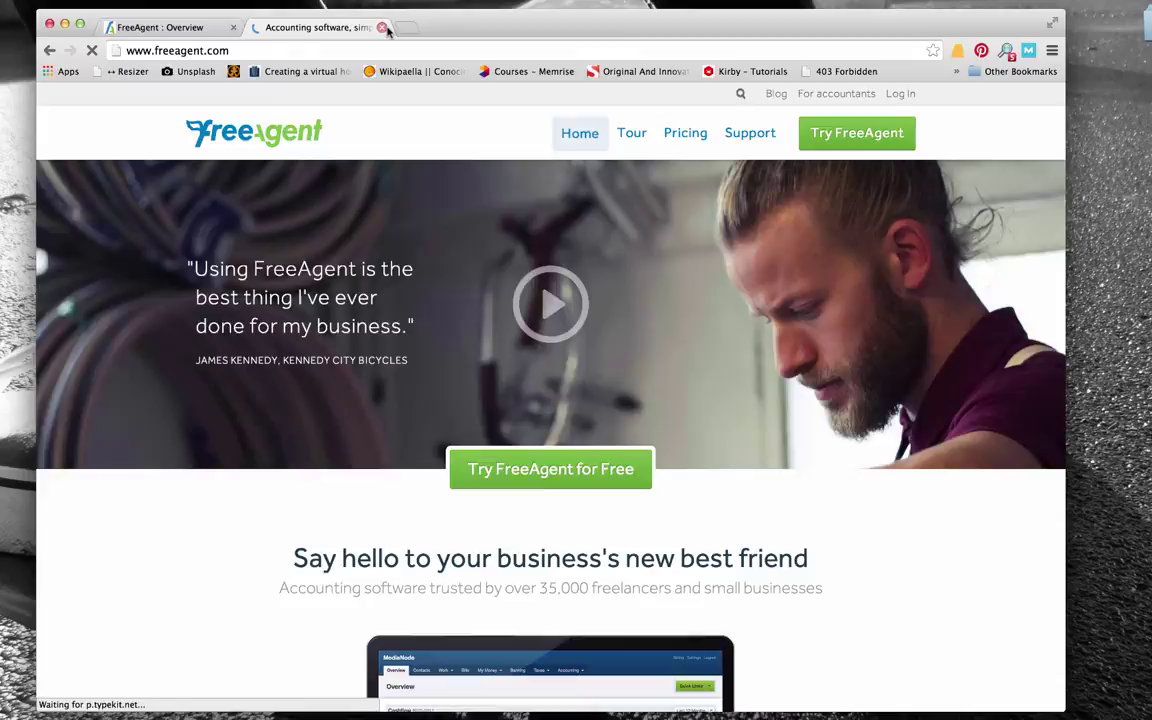
Step: Close the public FreeAgent website and enlarge the browser window with the account overview to fill the screen
left_click(382, 25)
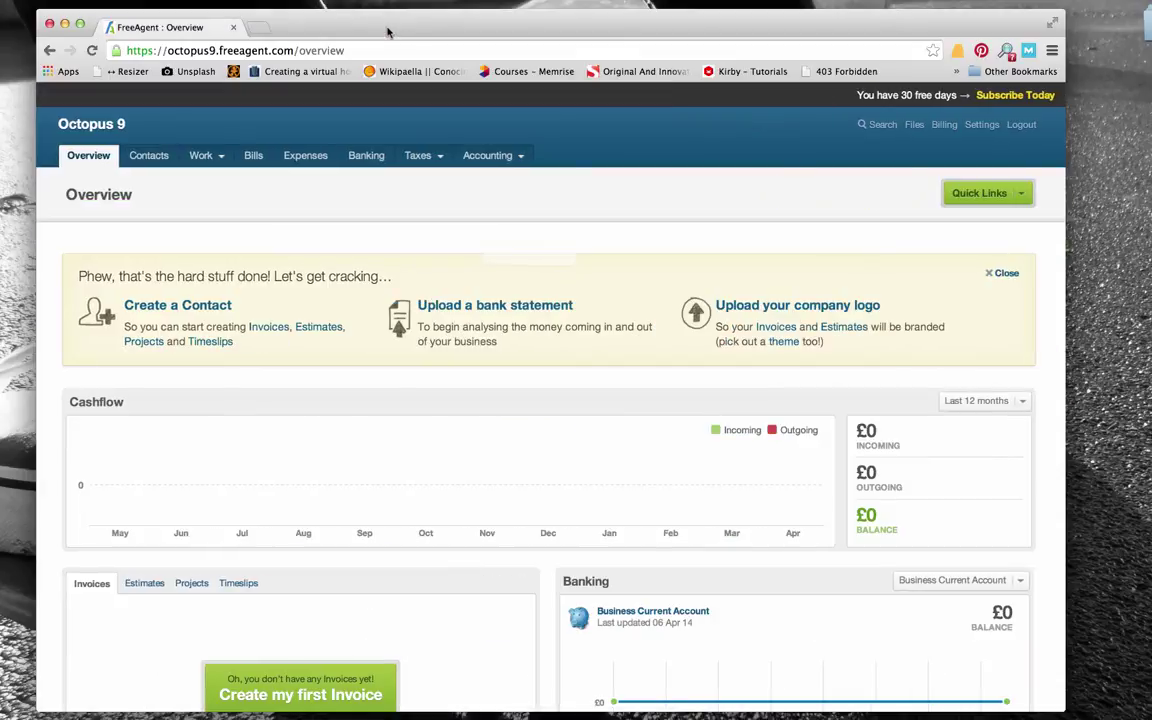
left_click_drag(372, 16, 337, 8)
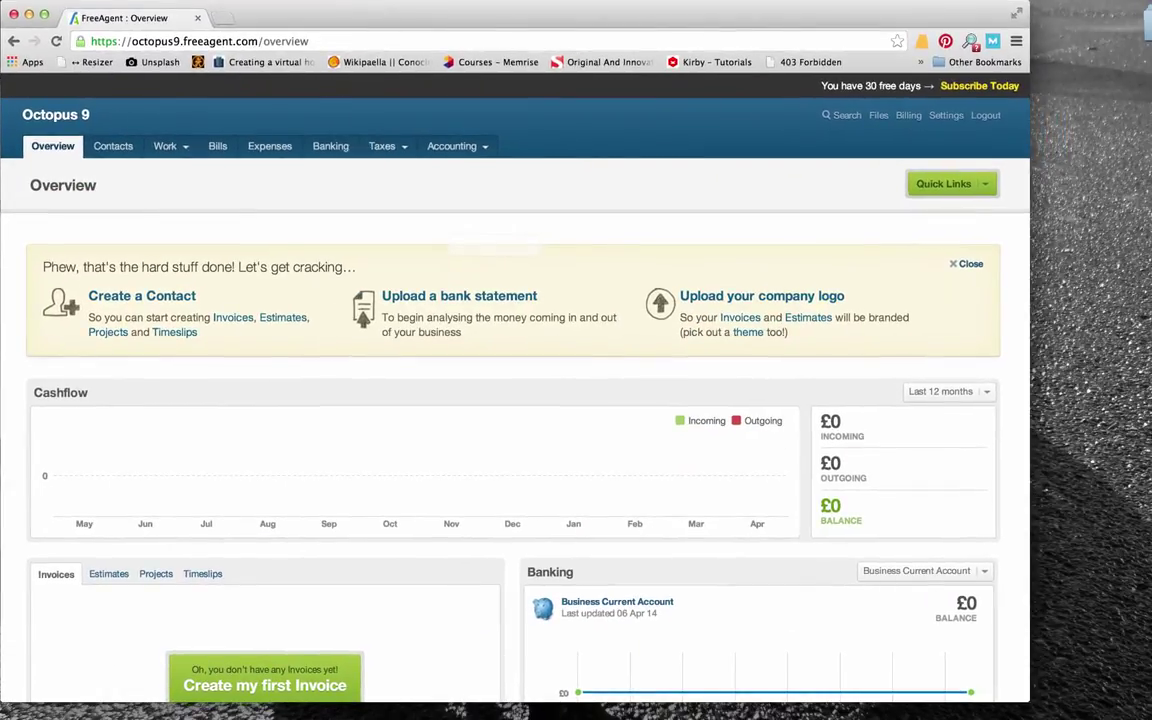
left_click_drag(1022, 705, 1151, 716)
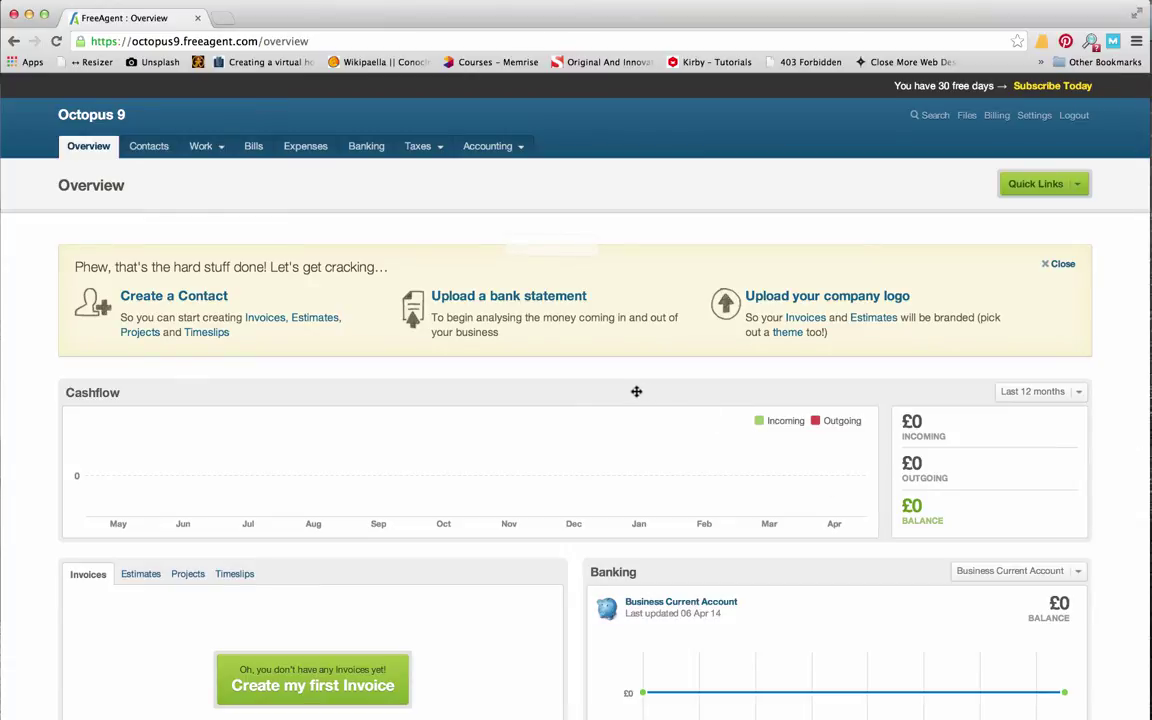
Step: Review the account overview and open the contacts list, logging in with the account email and password
scroll(730, 530, "down", 4)
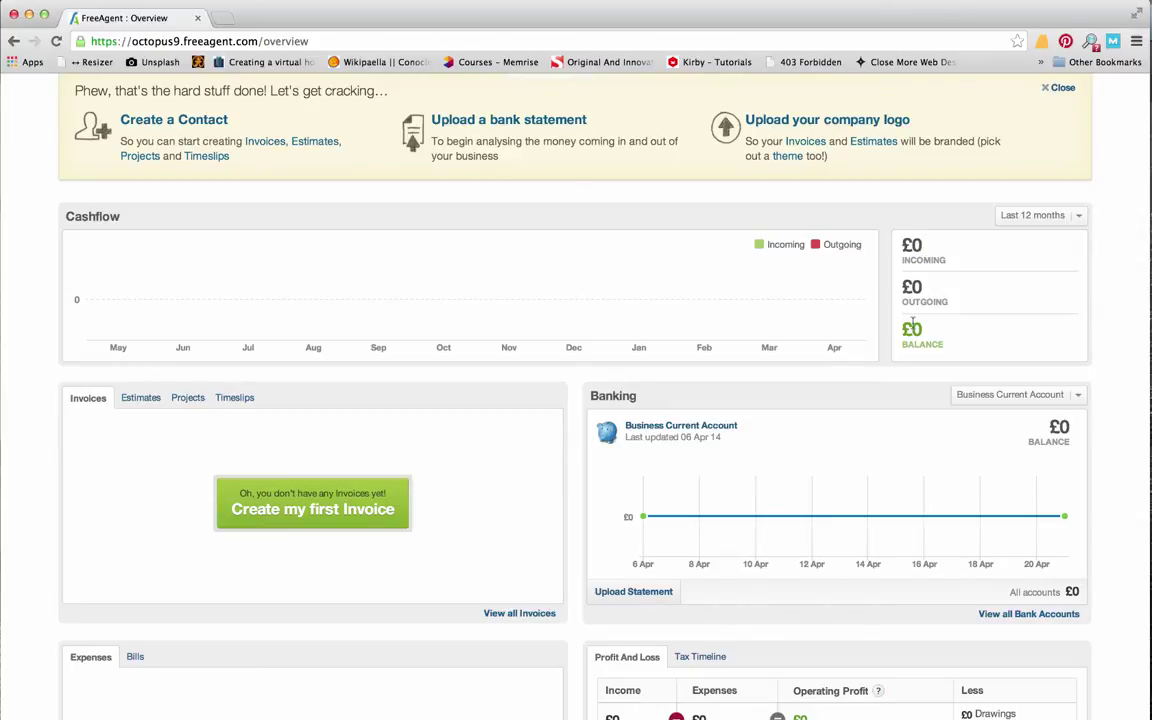
scroll(648, 278, "up", 4)
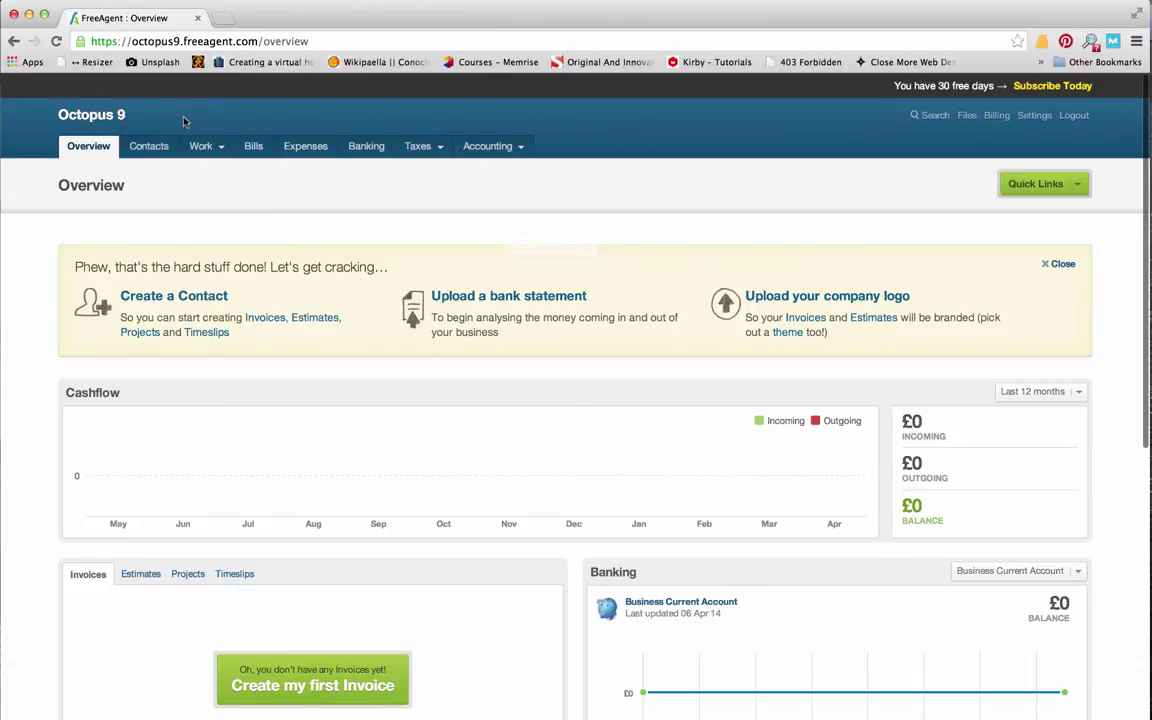
left_click(150, 146)
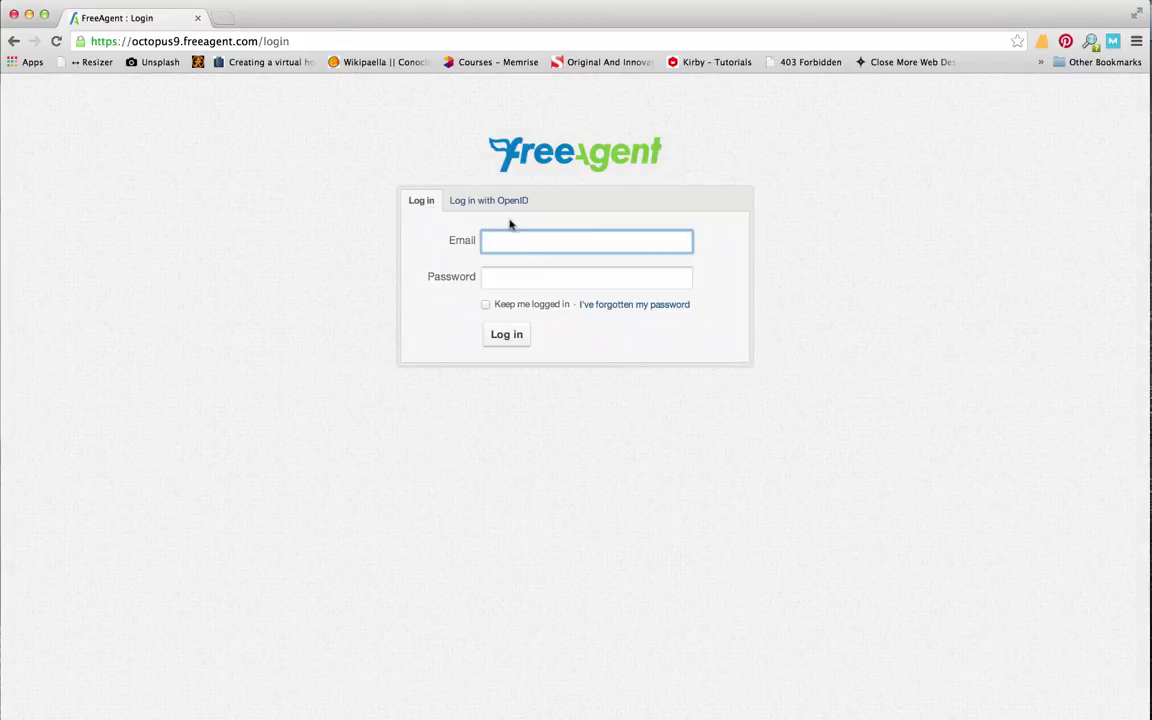
left_click(513, 242)
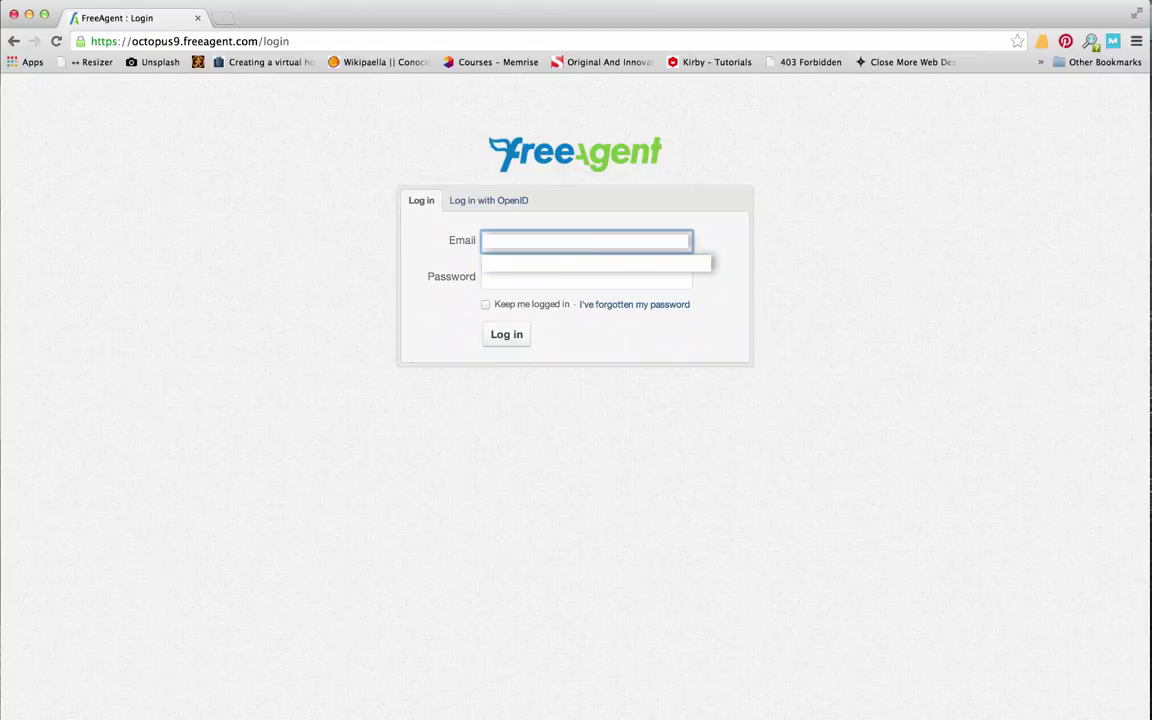
key("Tab")
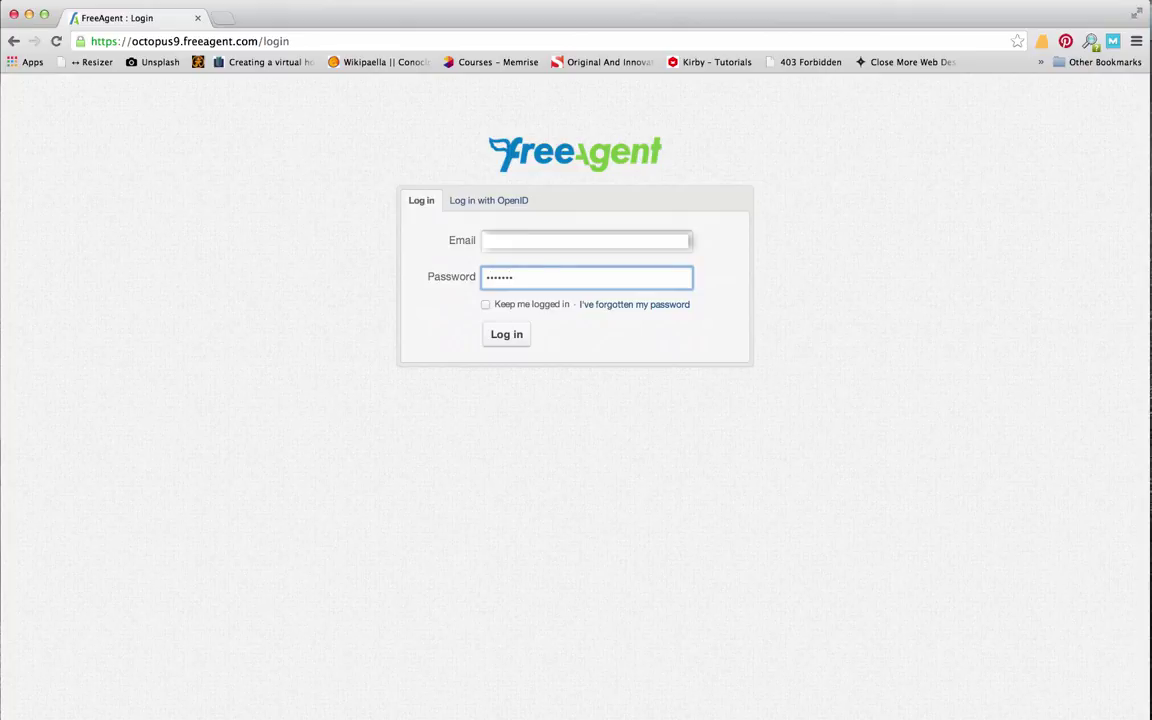
left_click(510, 333)
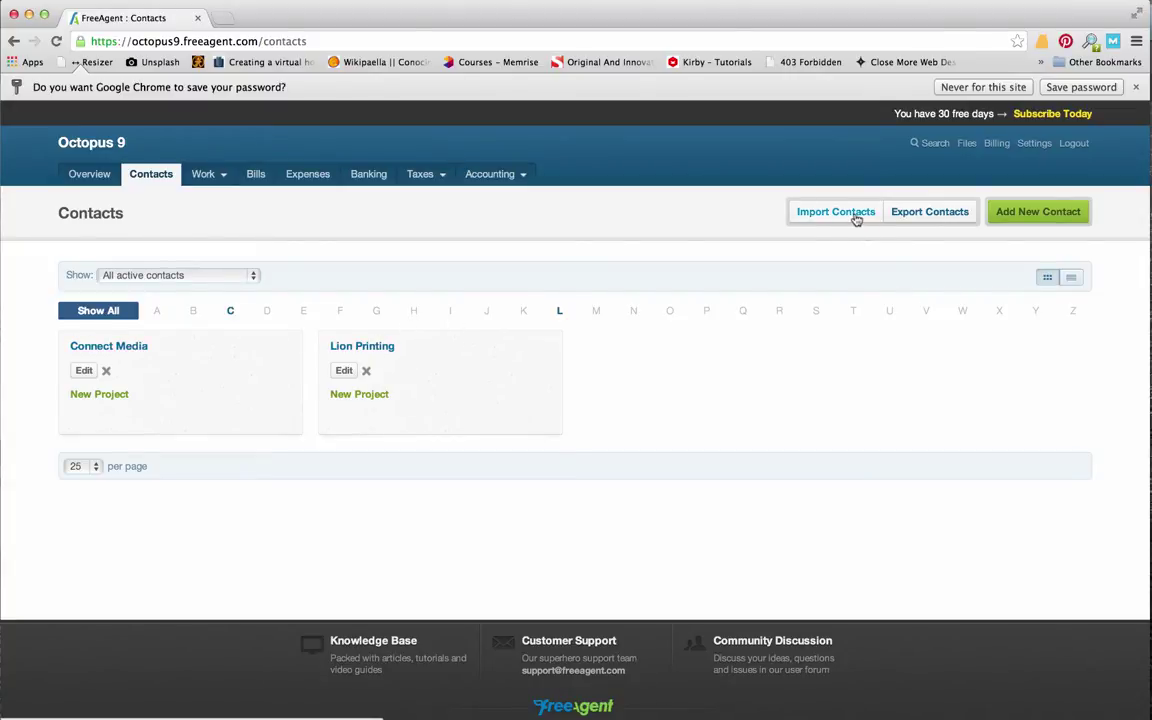
Step: Open the Connect Media contact and check which kinds of items can be added for it
left_click(105, 350)
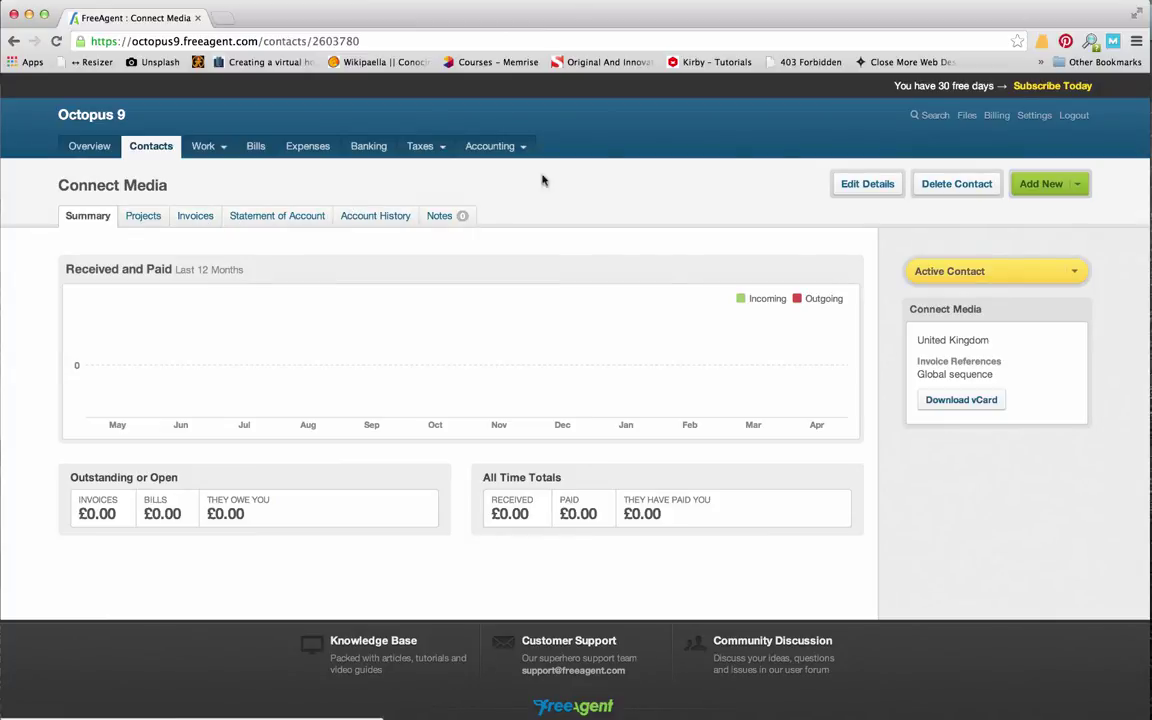
left_click(1050, 186)
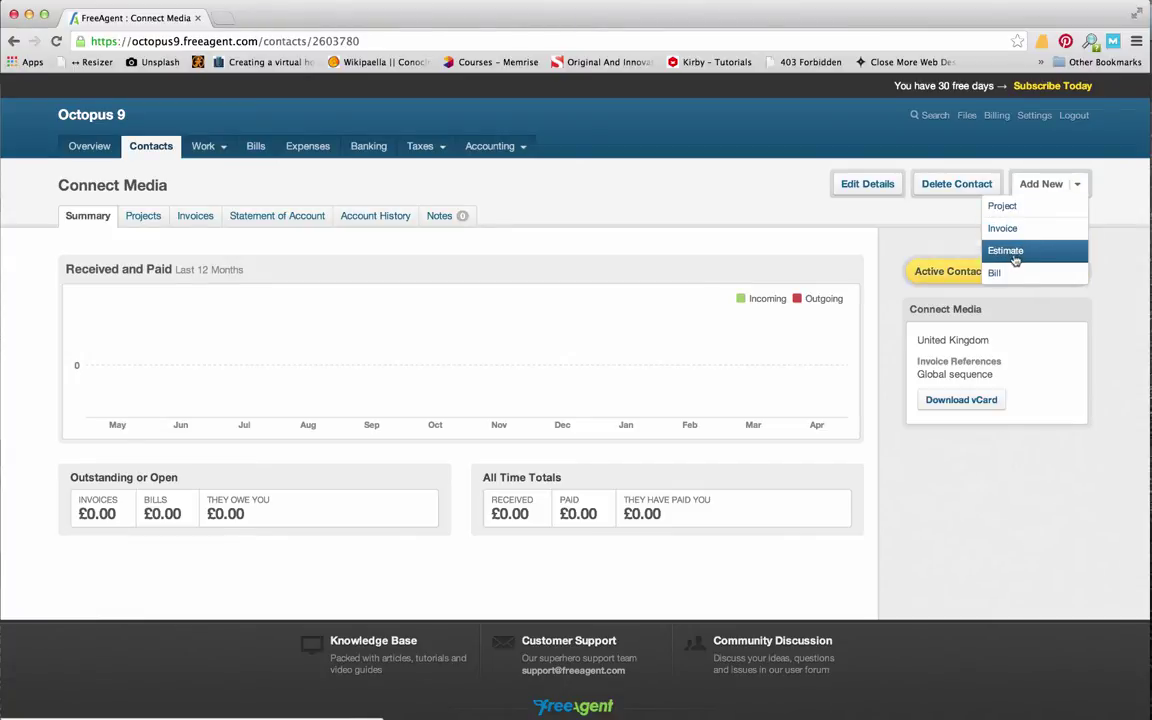
left_click(196, 148)
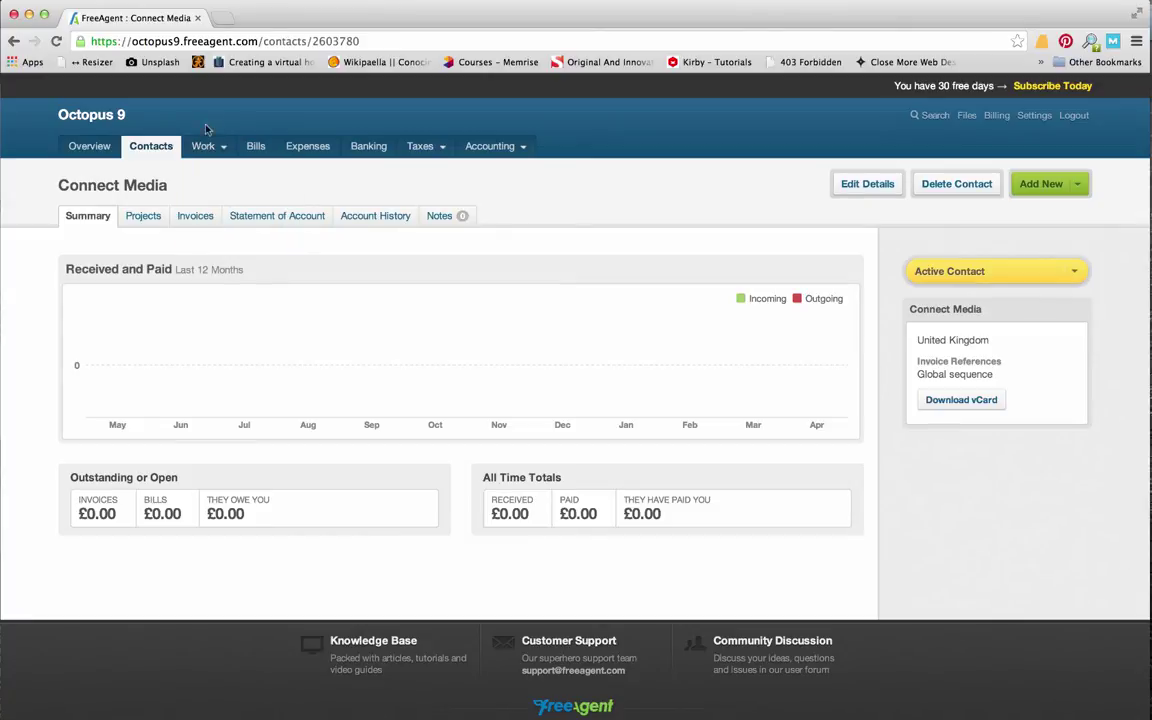
Step: Start a new estimate with Connect Media as the client contact and 001ConnectMedia as the reference
mouse_move(195, 148)
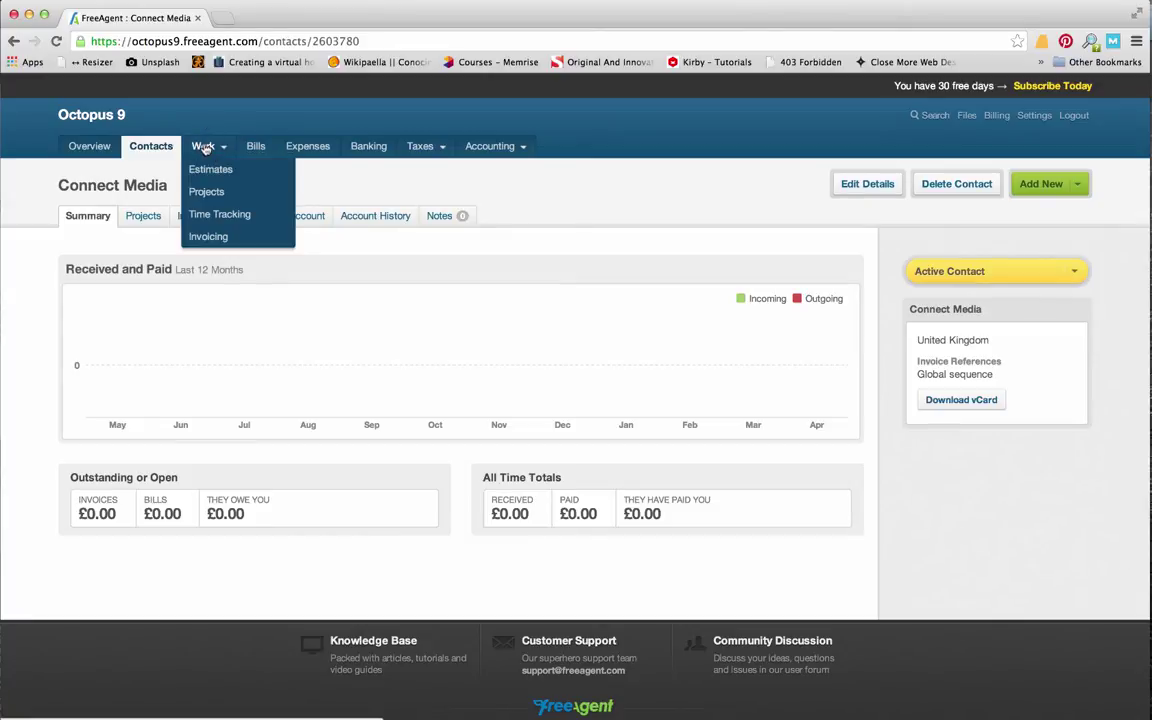
left_click(209, 169)
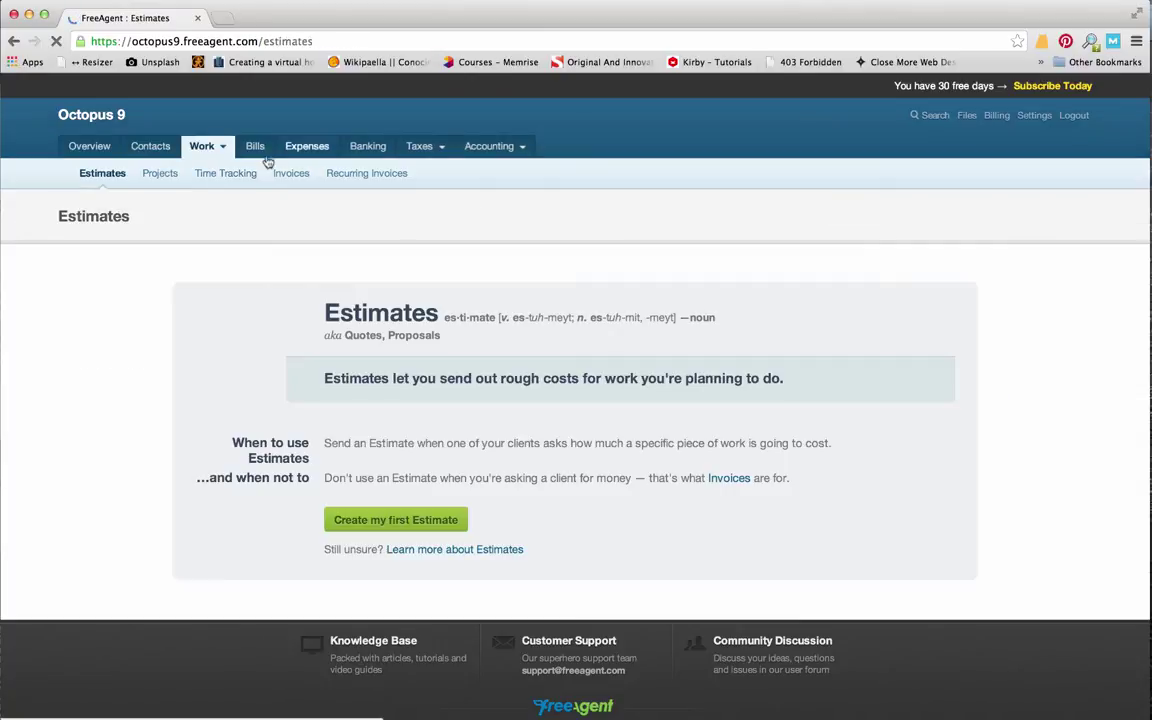
left_click(380, 464)
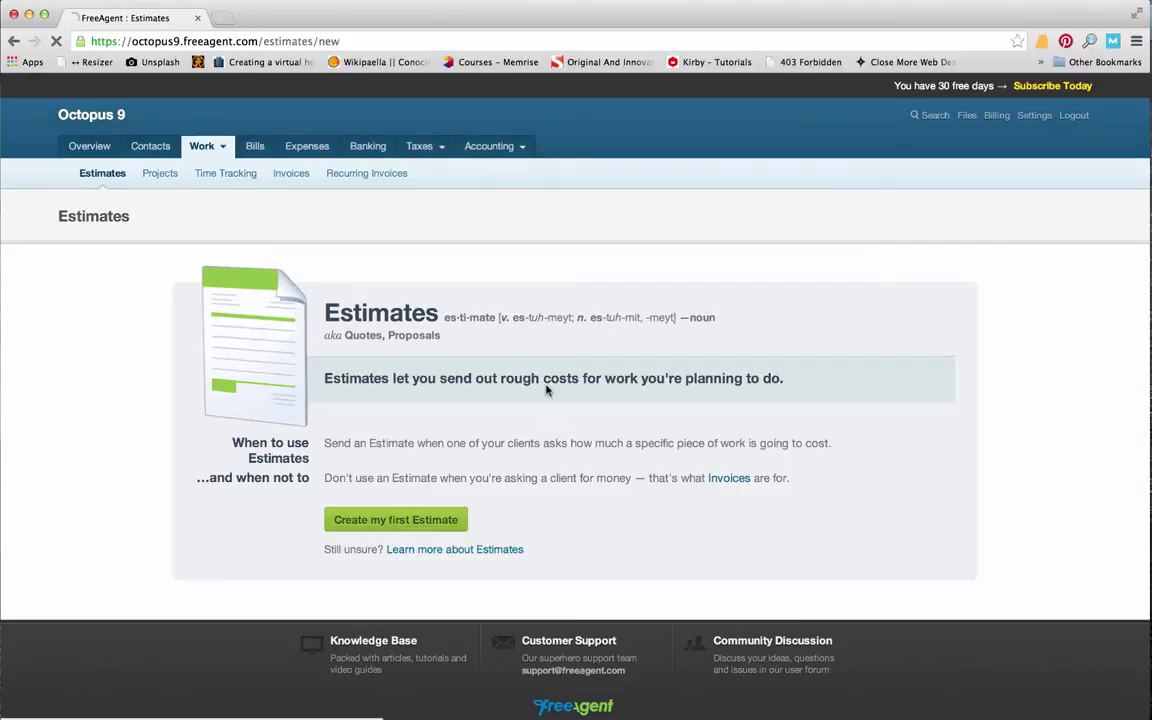
left_click(310, 337)
left_click(365, 325)
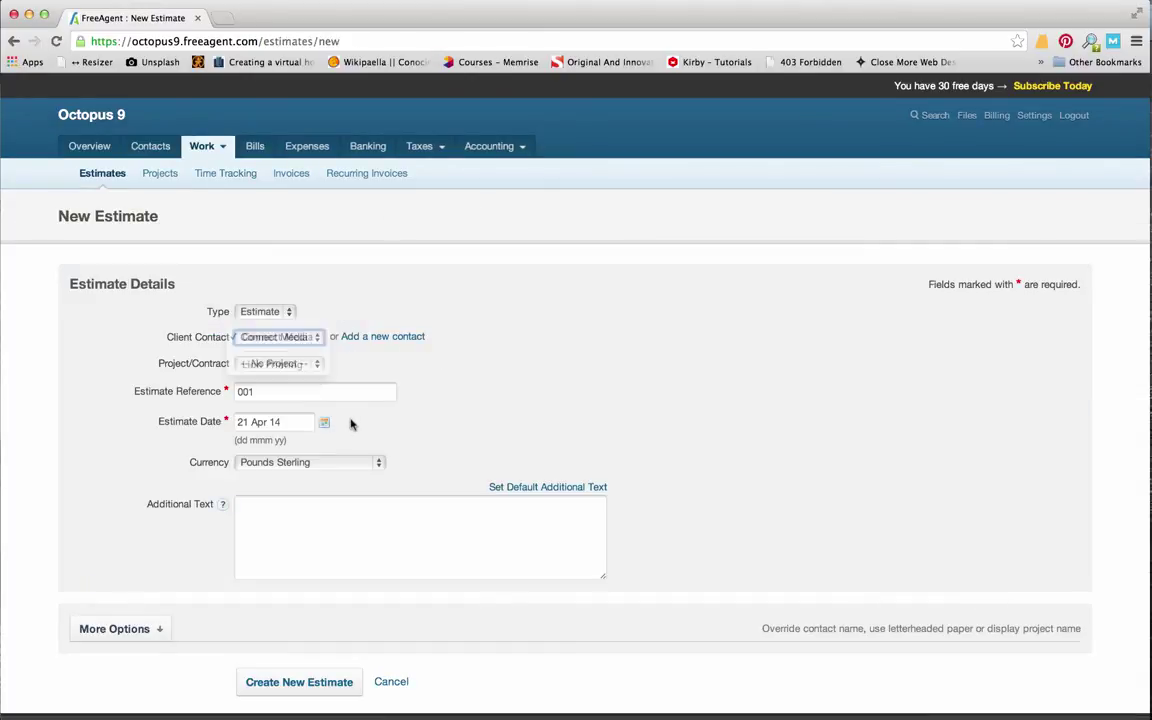
left_click(298, 398)
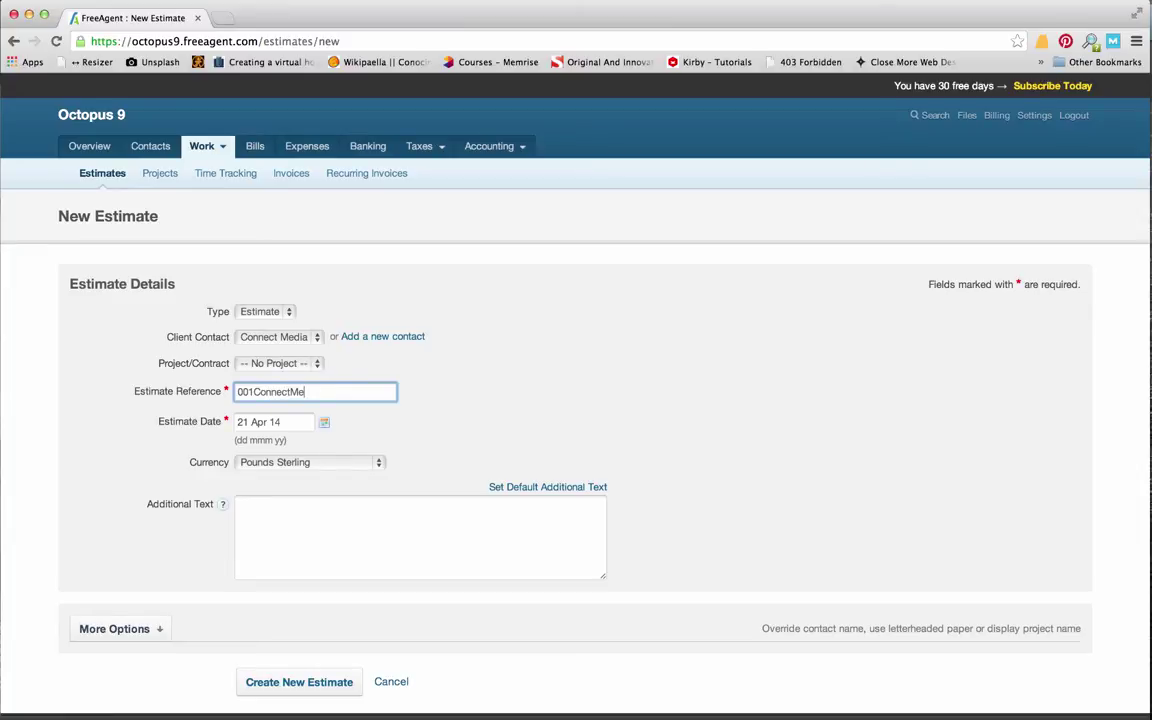
Step: Keep the estimate set to no project, expand its additional options and create the estimate
left_click(285, 363)
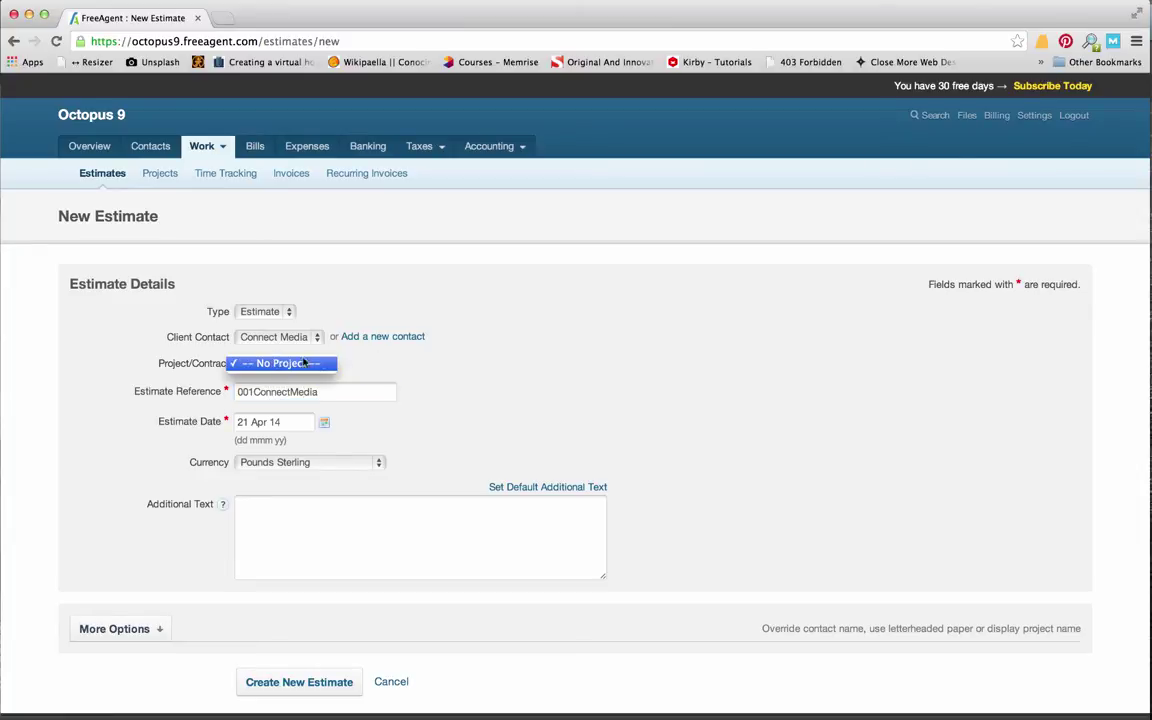
left_click(320, 364)
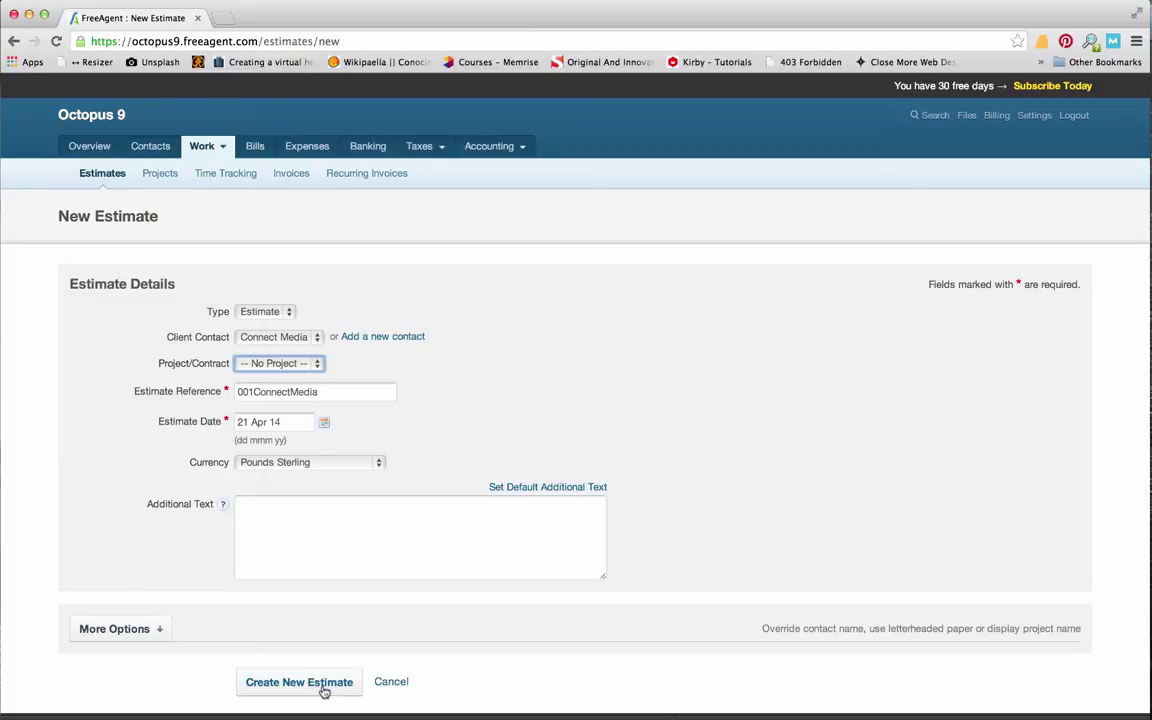
left_click(150, 628)
scroll(391, 524, "down", 5)
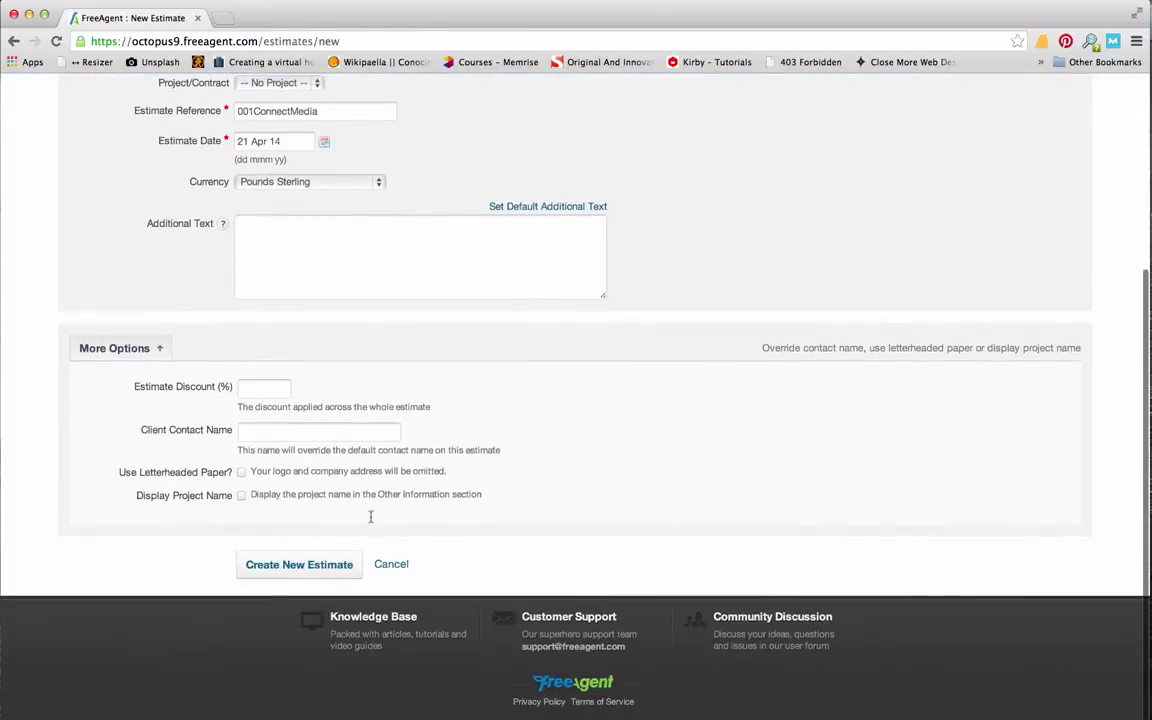
left_click(325, 566)
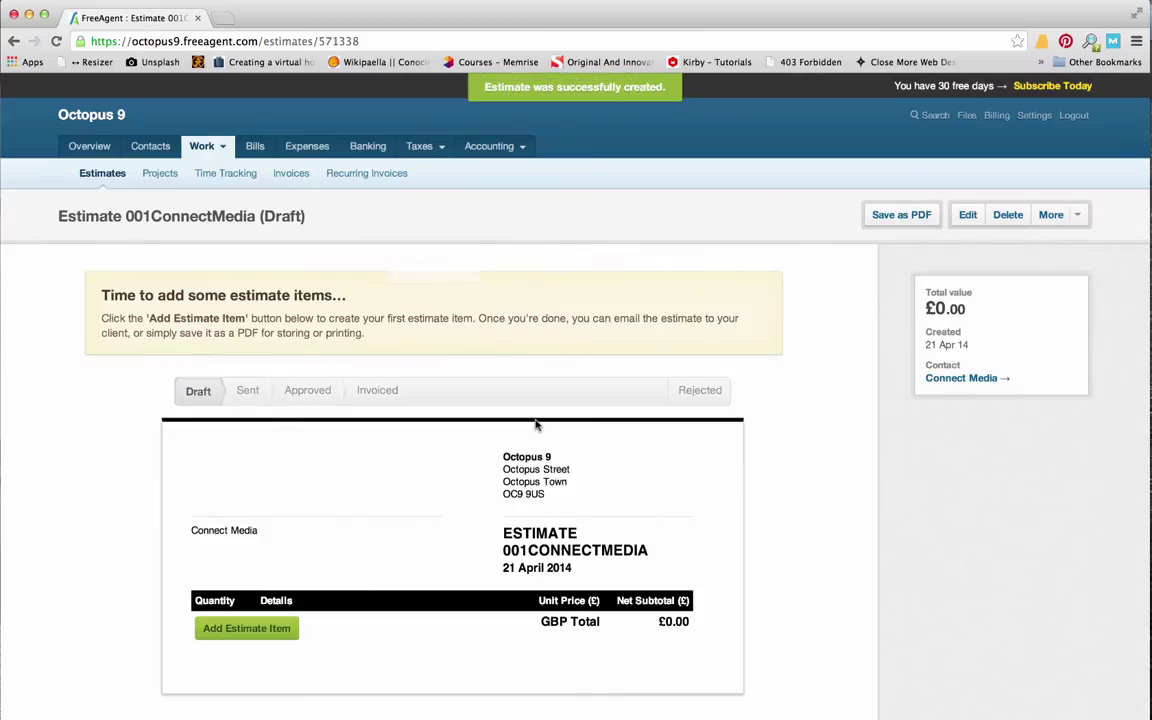
Step: Examine the form for adding an item to the draft estimate, including its unit types, and leave without adding anything
scroll(520, 425, "down", 1)
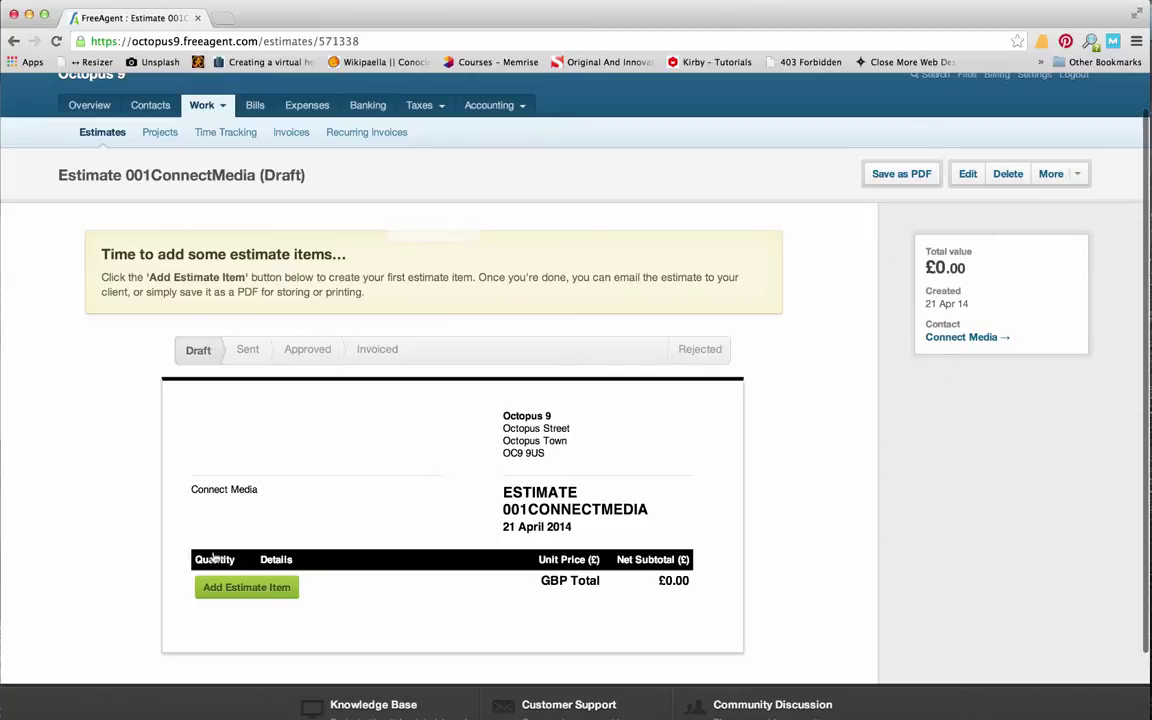
left_click(240, 588)
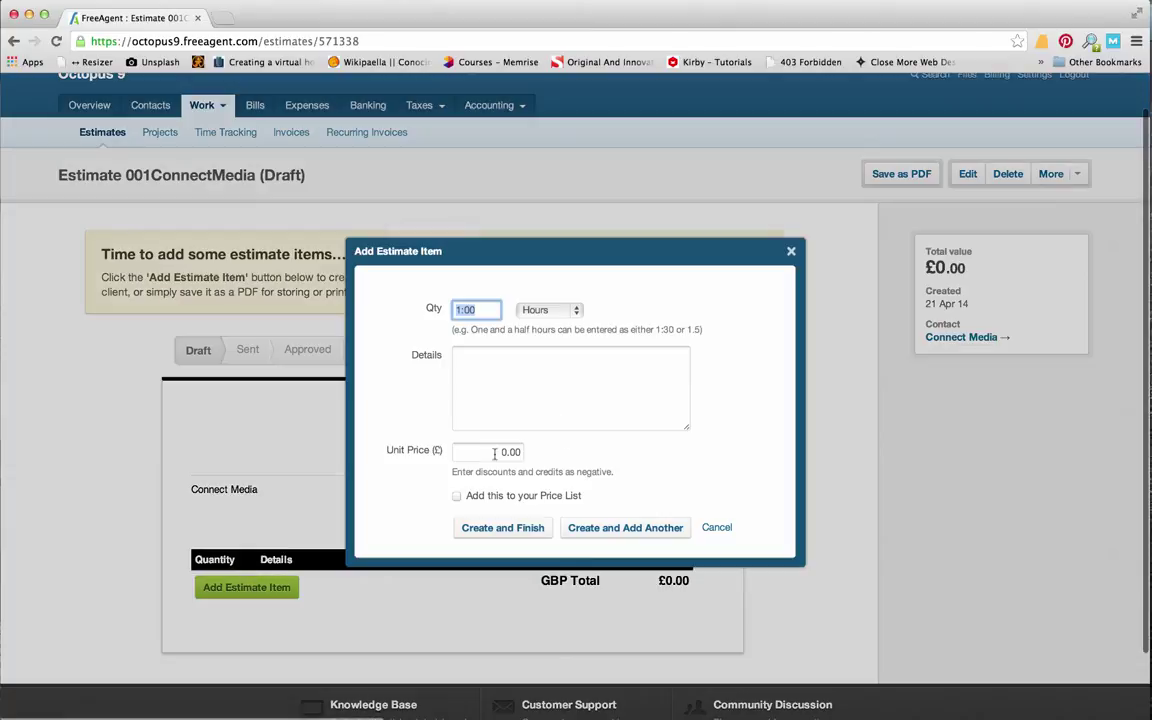
left_click(545, 310)
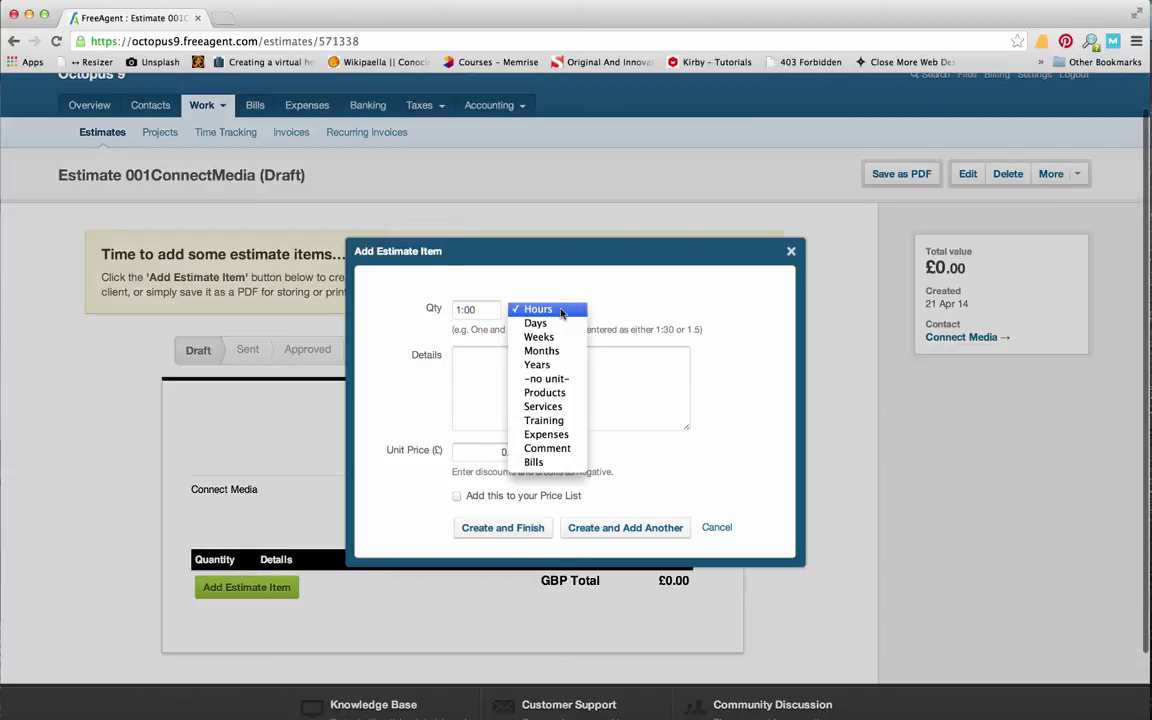
left_click(559, 407)
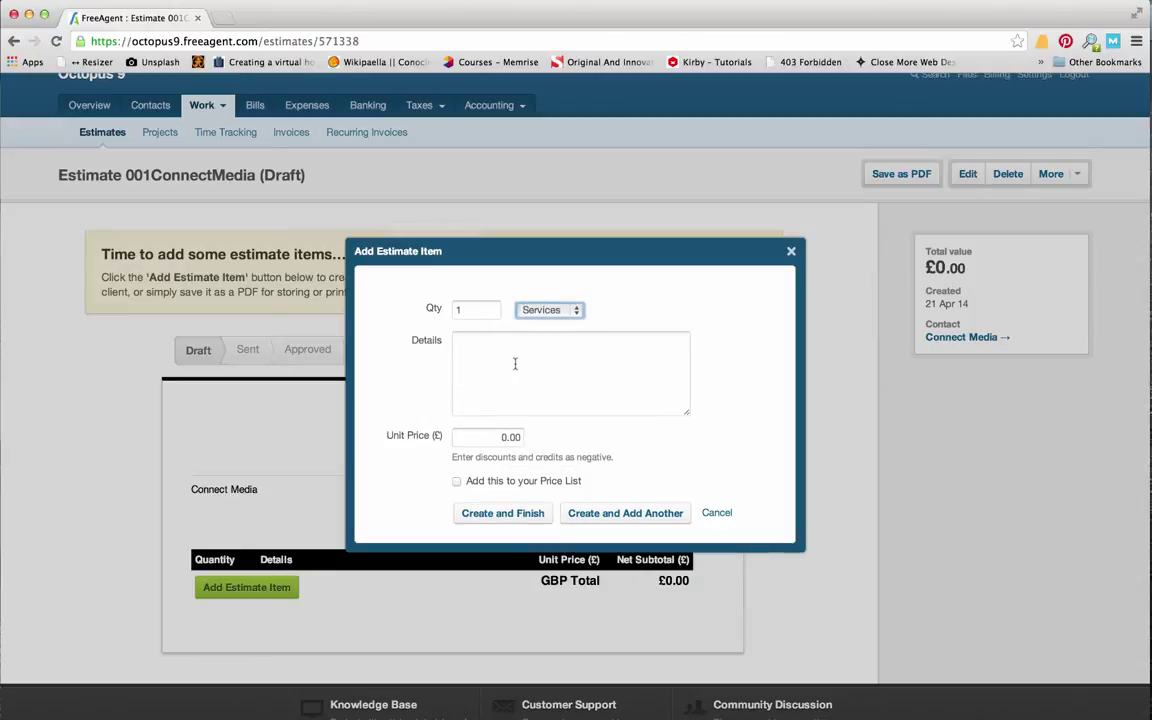
left_click(594, 389)
left_click(498, 440)
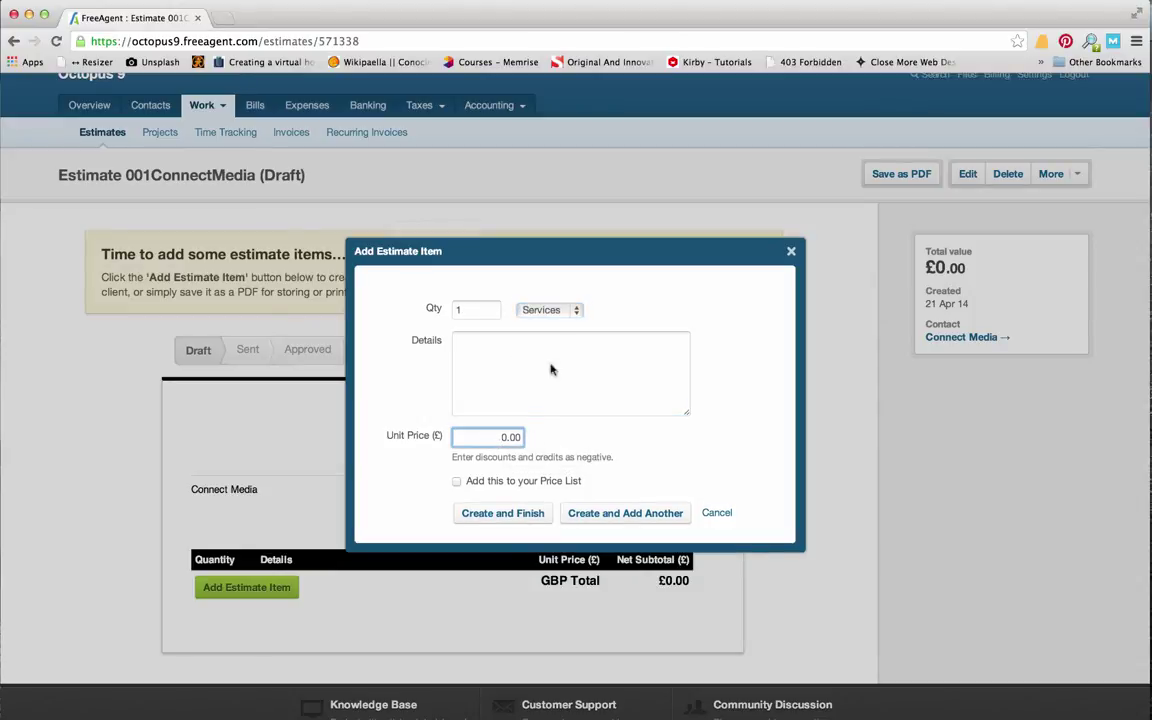
left_click(543, 310)
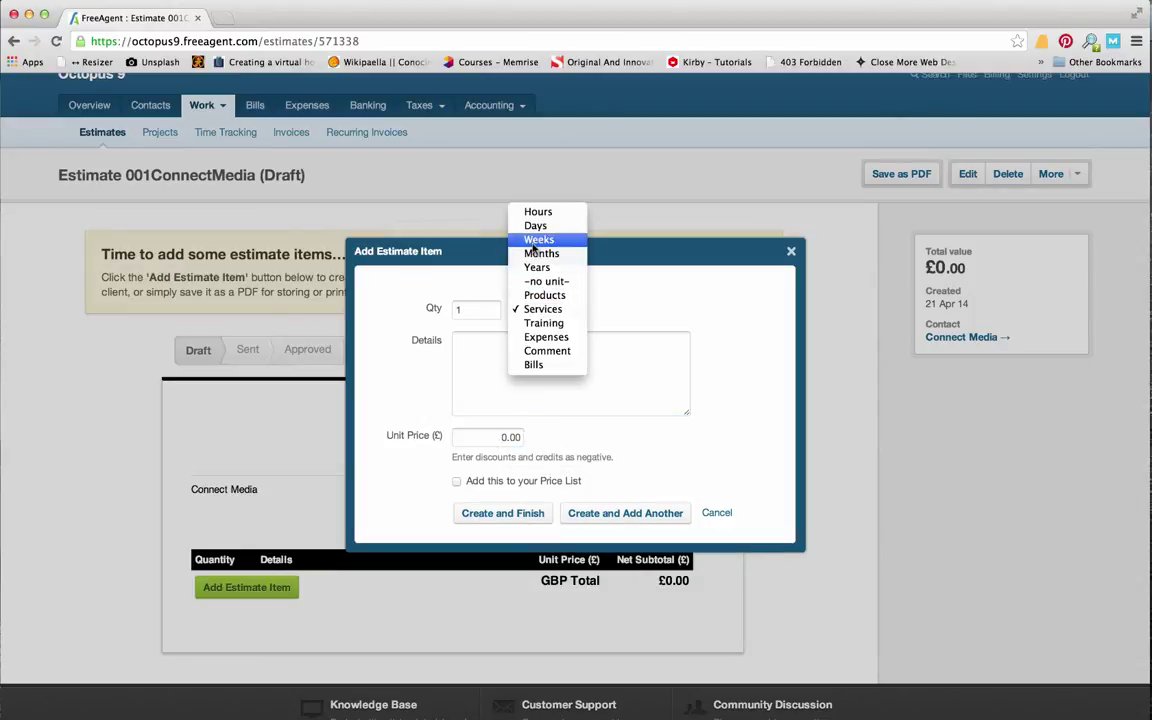
left_click(621, 463)
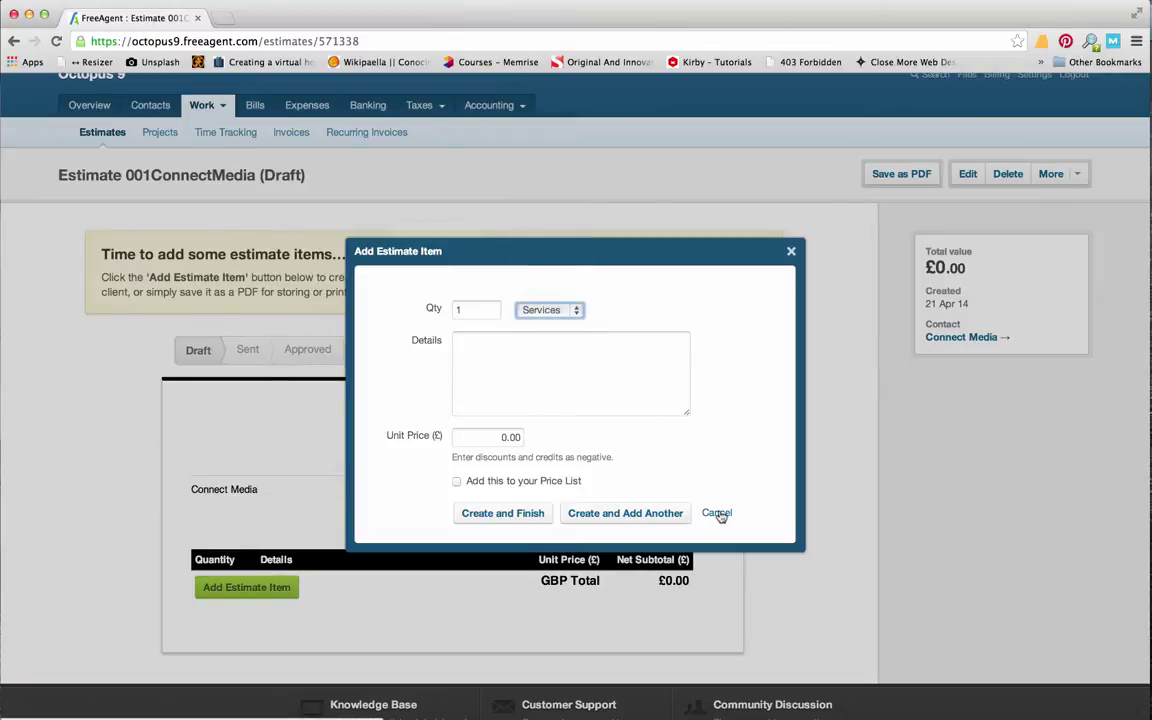
left_click(717, 513)
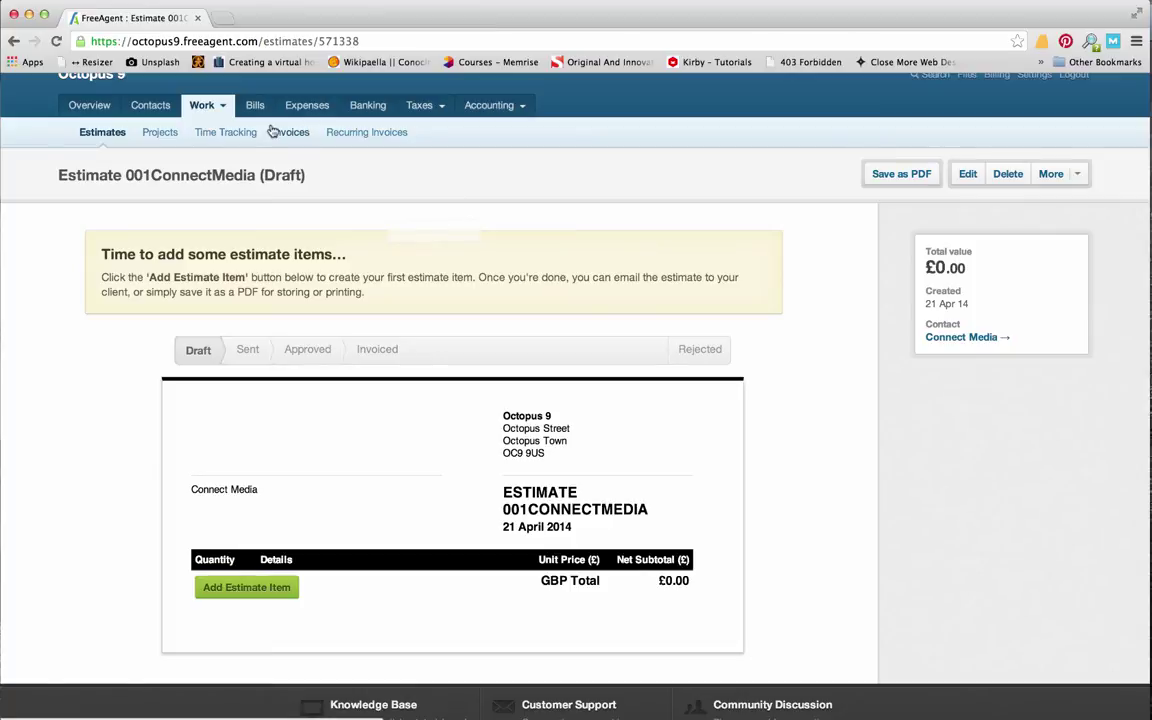
Step: Review the introductory pages for invoices and bills, and the bank accounts summary
mouse_move(222, 107)
left_click(304, 136)
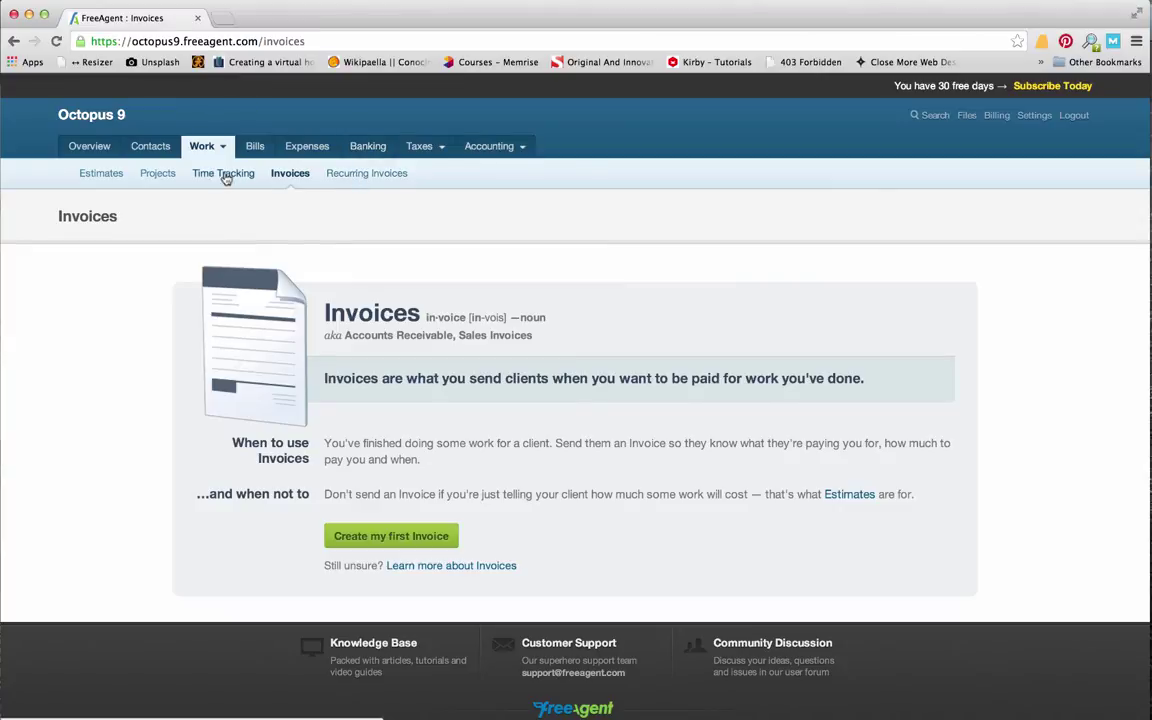
left_click(255, 148)
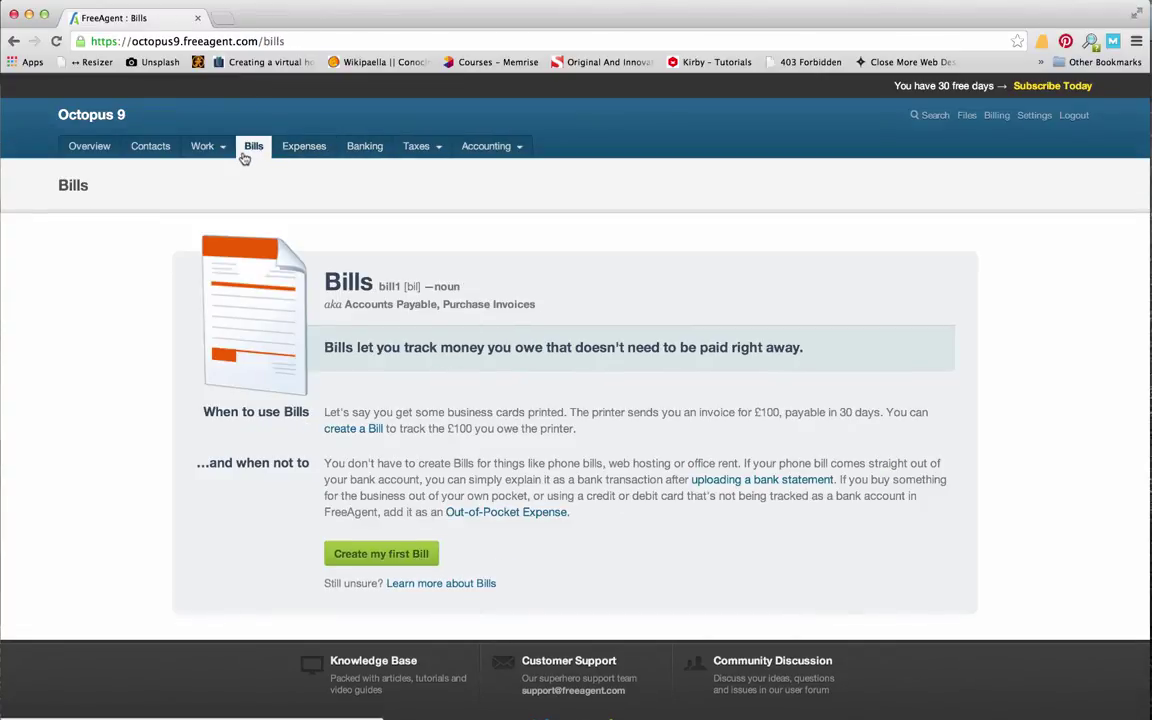
left_click(367, 155)
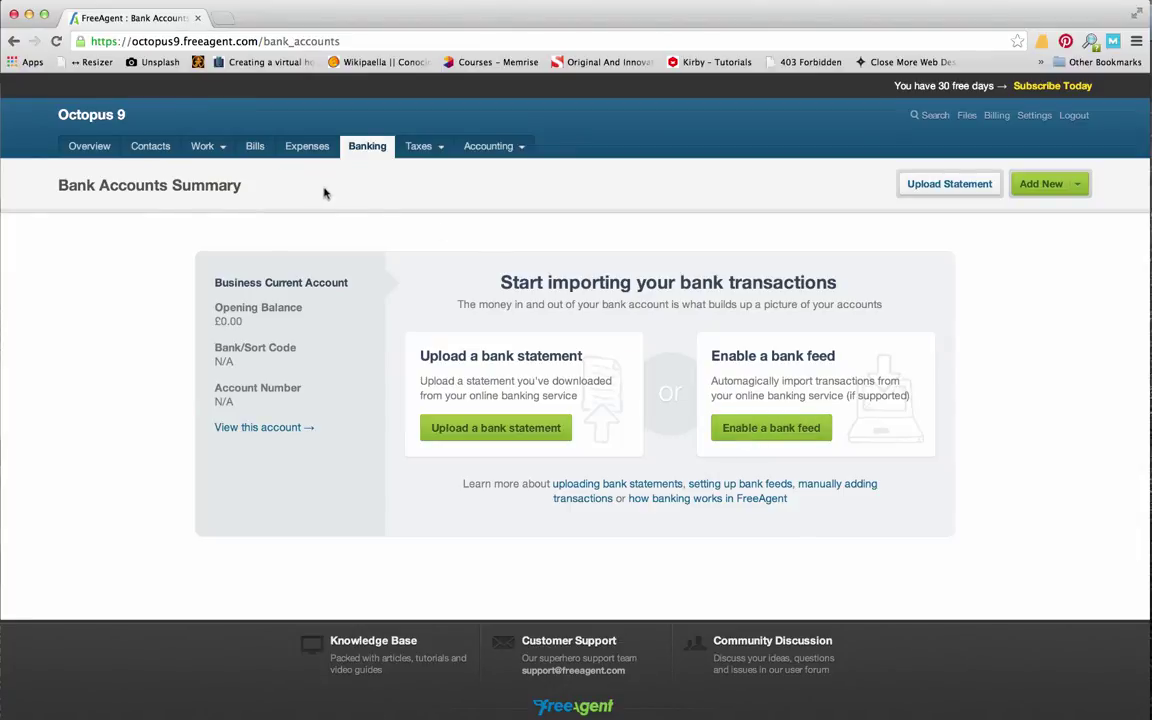
Step: Start a new invoice with Lion Printing as the client contact and 001LP as the invoice reference
left_click(200, 147)
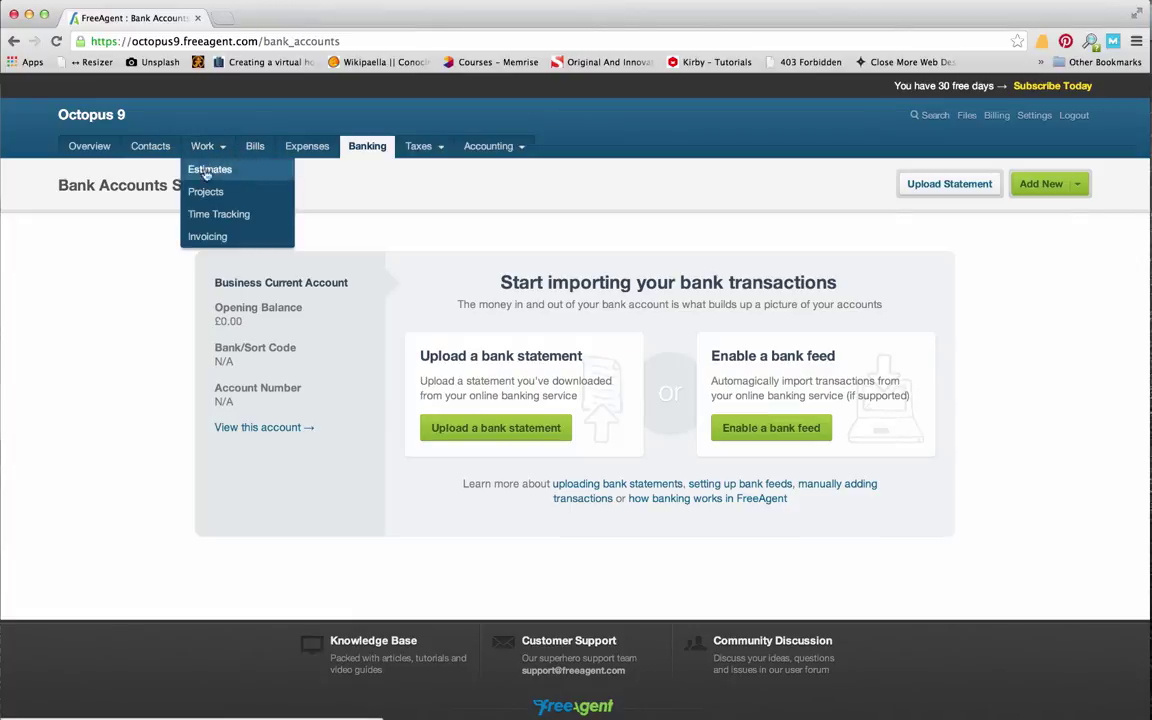
left_click(213, 234)
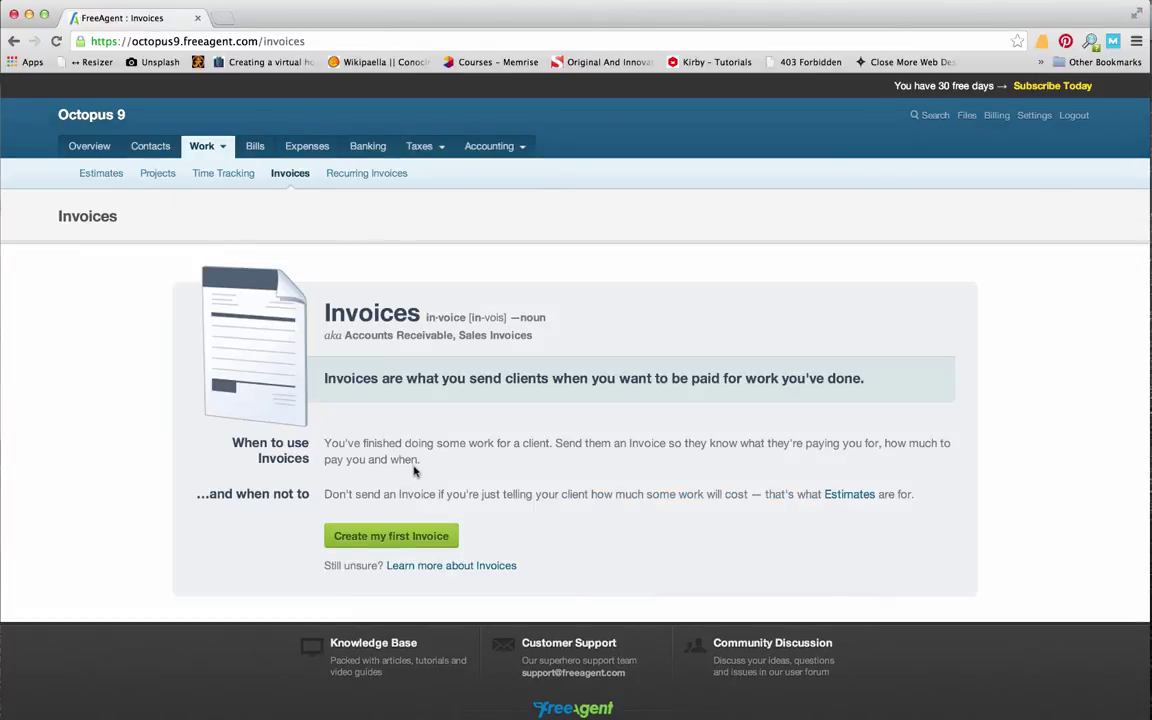
left_click(398, 536)
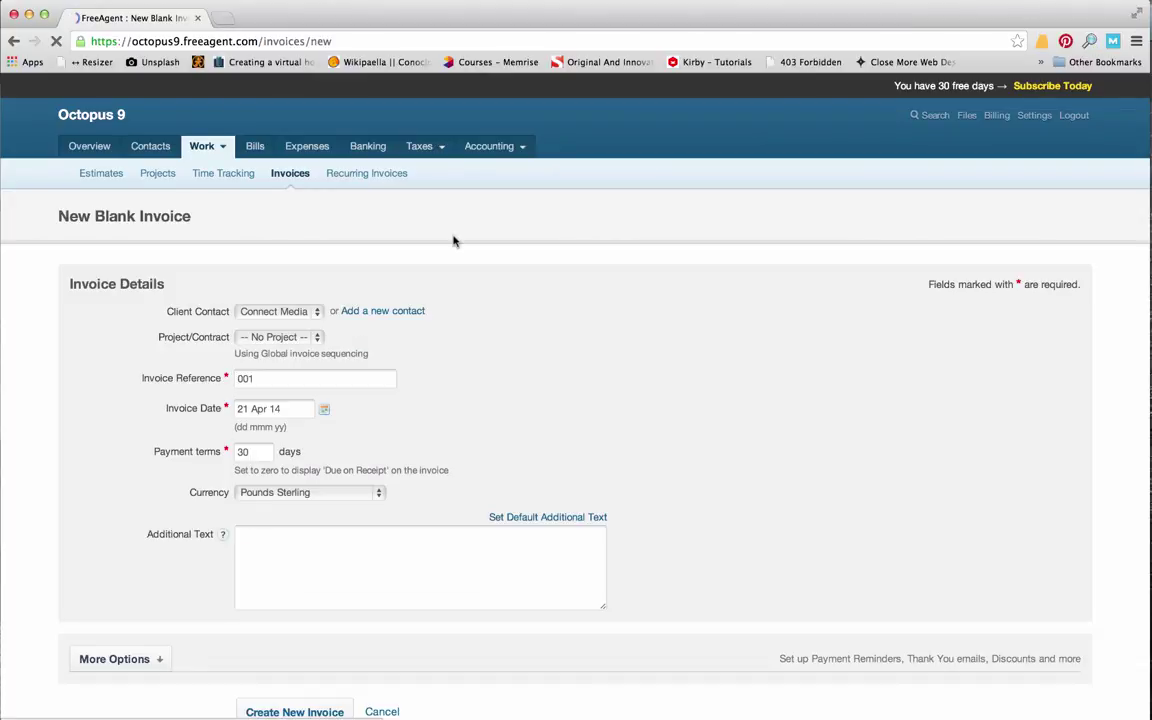
left_click(297, 311)
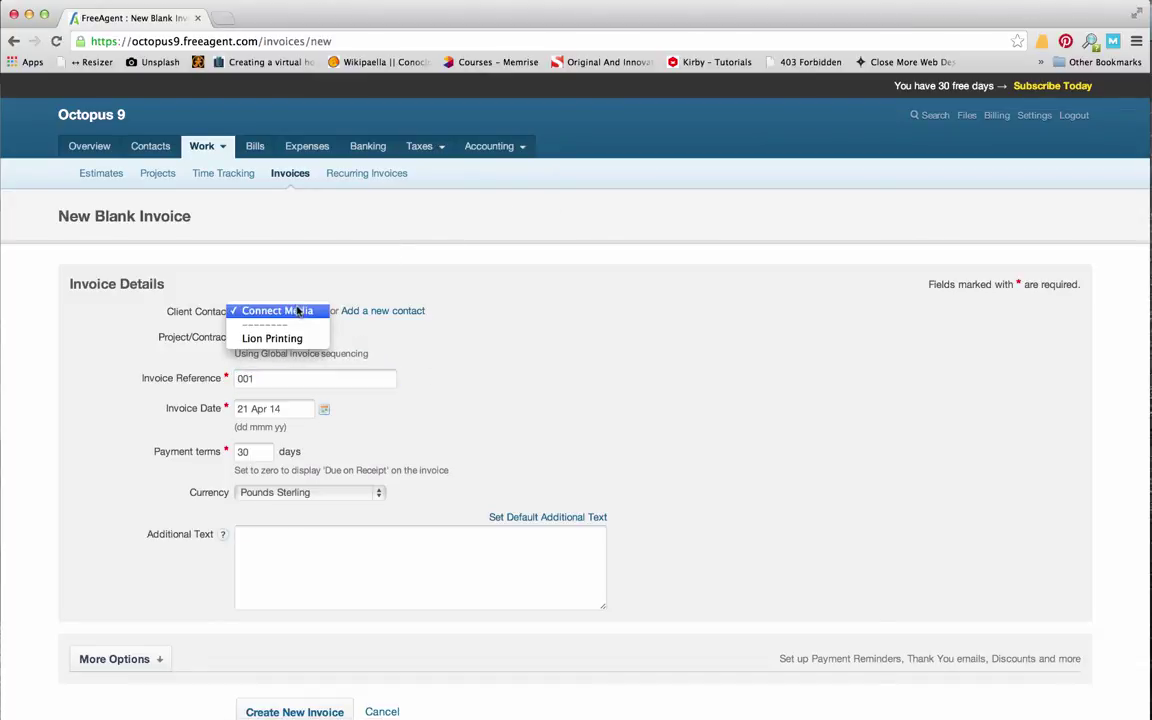
left_click(296, 337)
left_click(282, 380)
type("L")
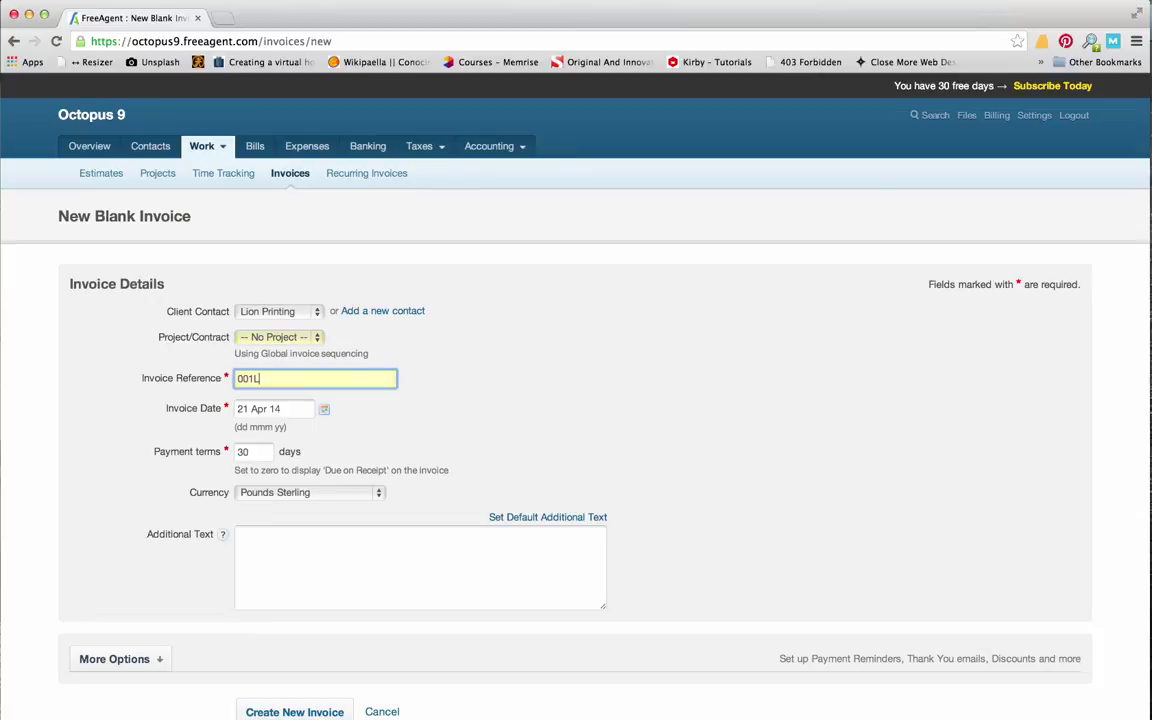
type("P")
Step: Expand the new invoice's additional options and examine the automatic email, discount, contact name and custom payment terms settings
scroll(331, 552, "down", 1)
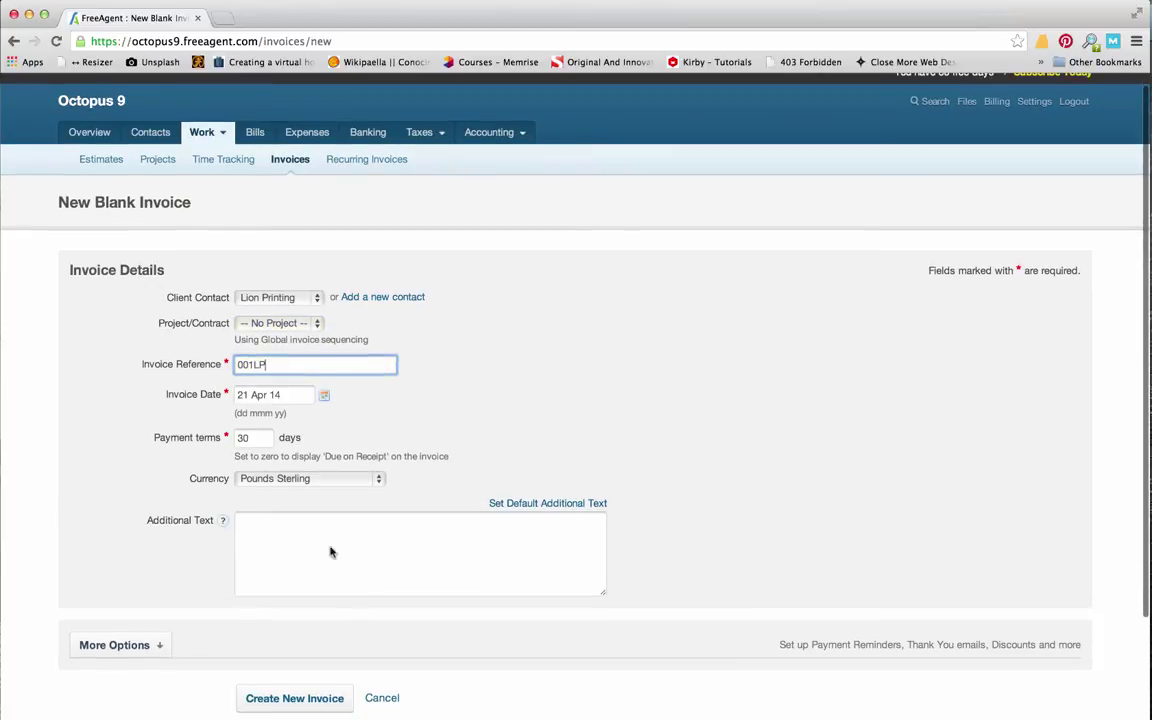
scroll(276, 470, "down", 4)
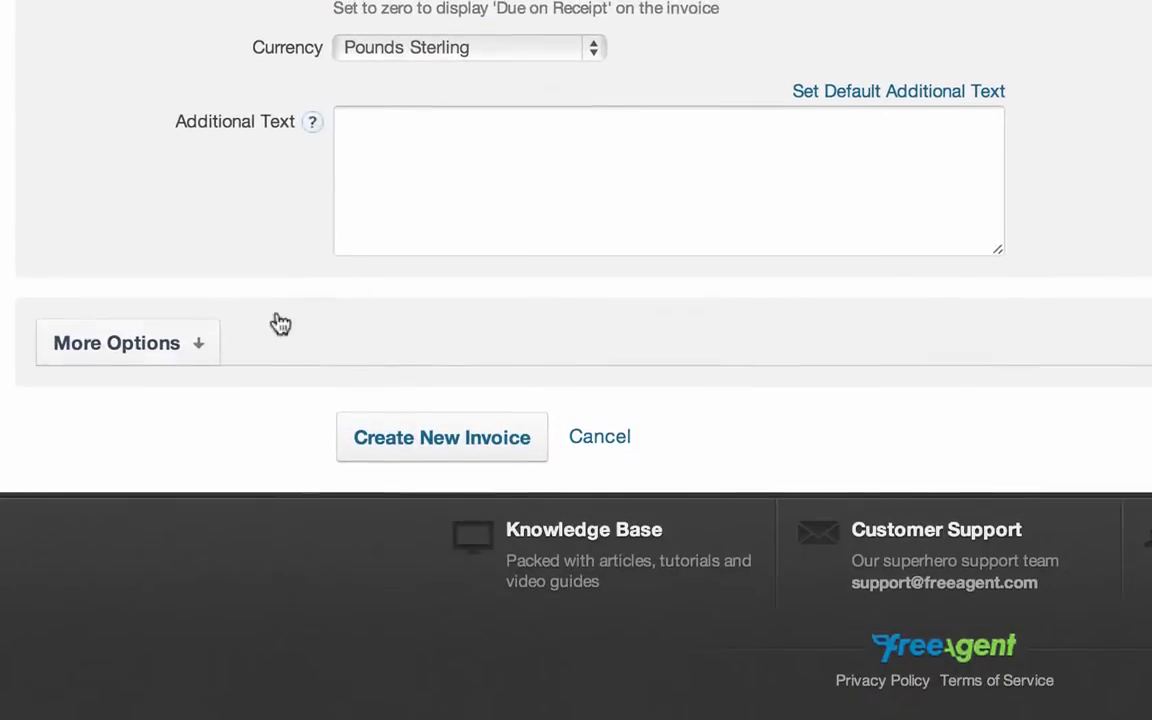
left_click(150, 345)
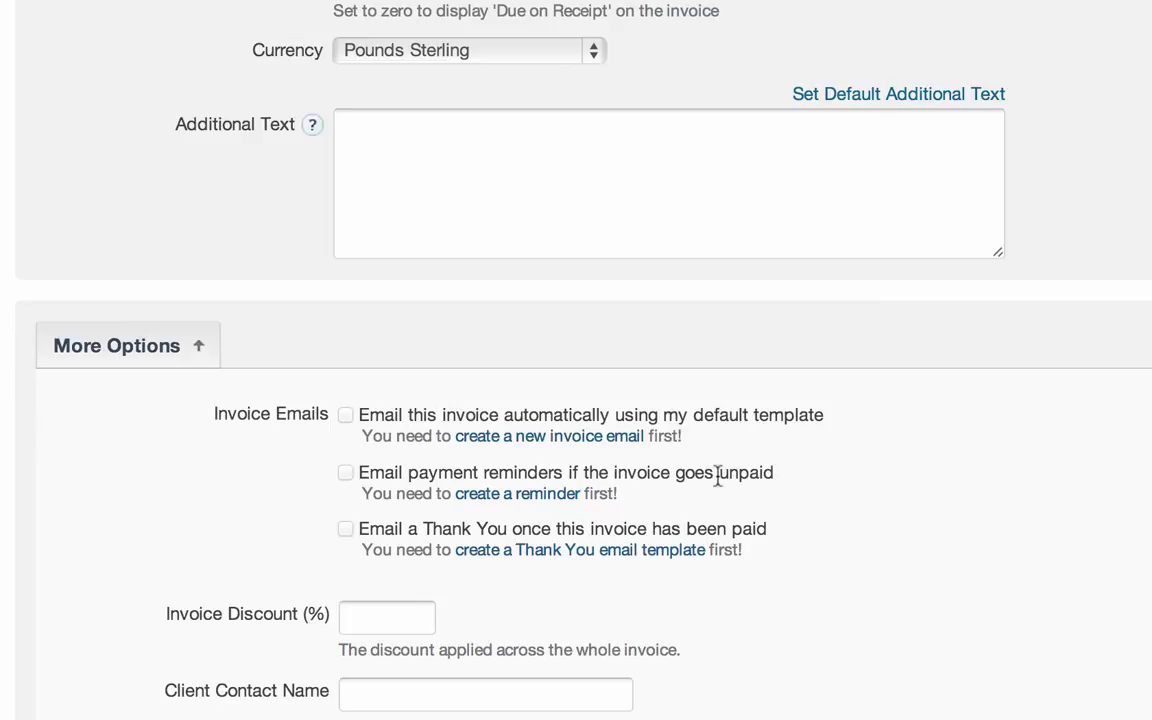
left_click_drag(618, 494, 528, 495)
left_click(622, 480)
scroll(633, 500, "down", 1)
scroll(633, 500, "down", 1)
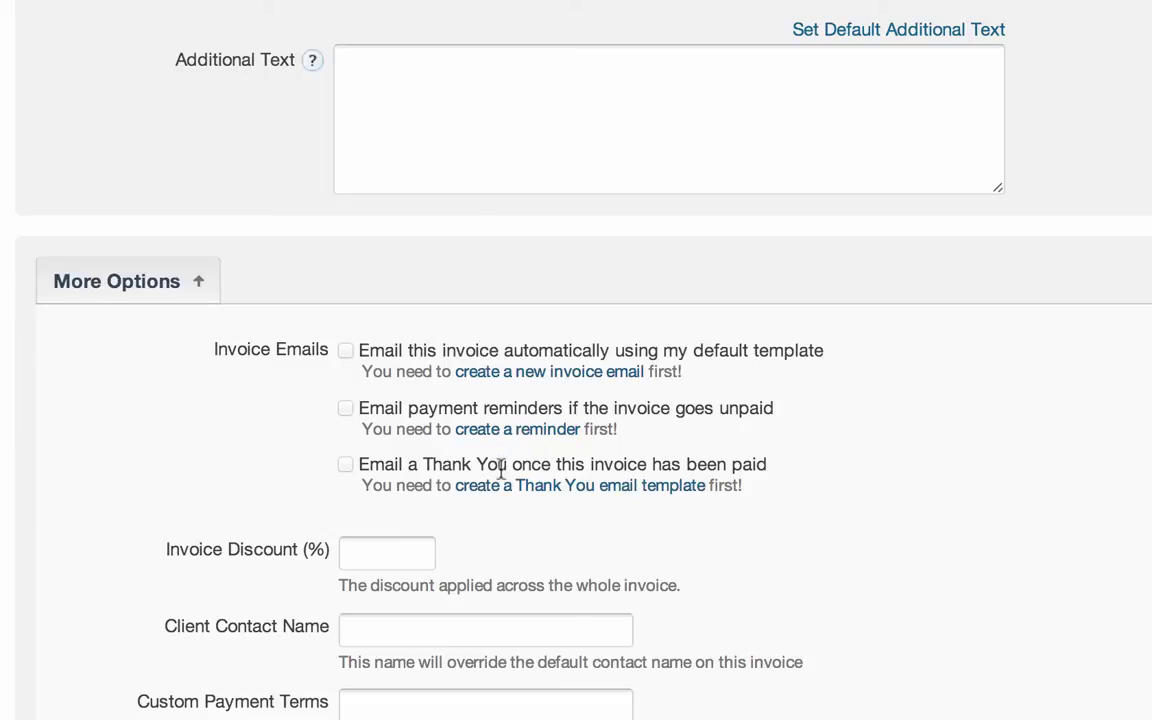
scroll(548, 470, "down", 6)
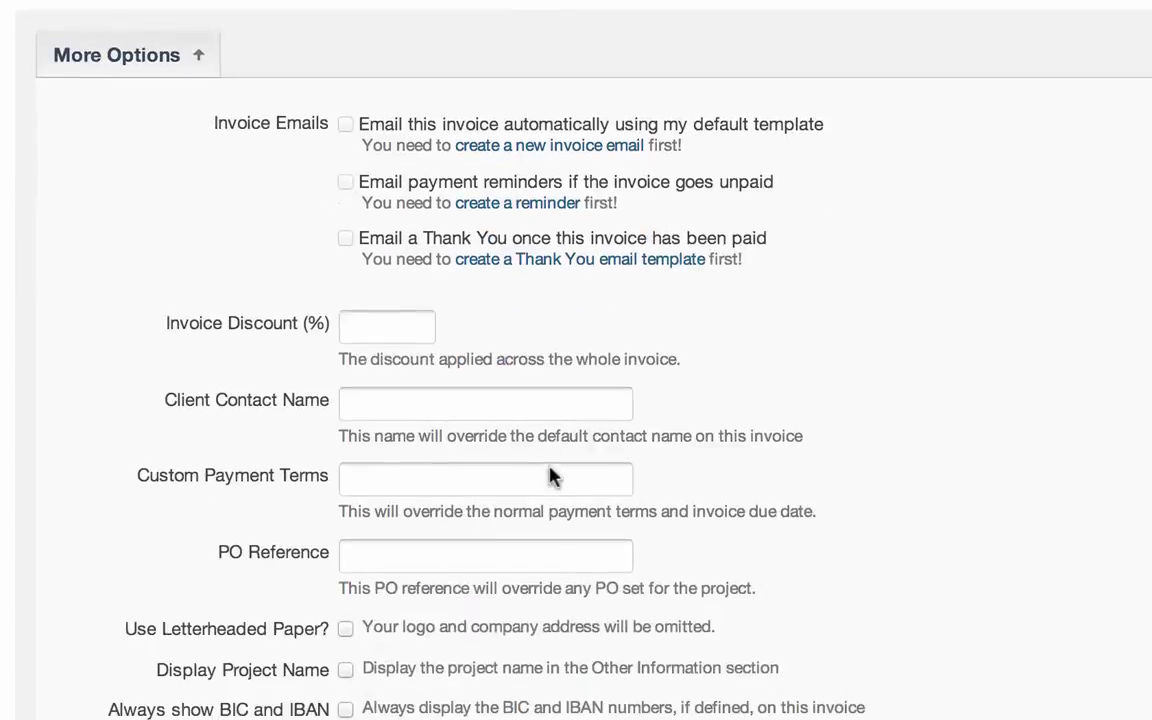
scroll(550, 467, "up", 6)
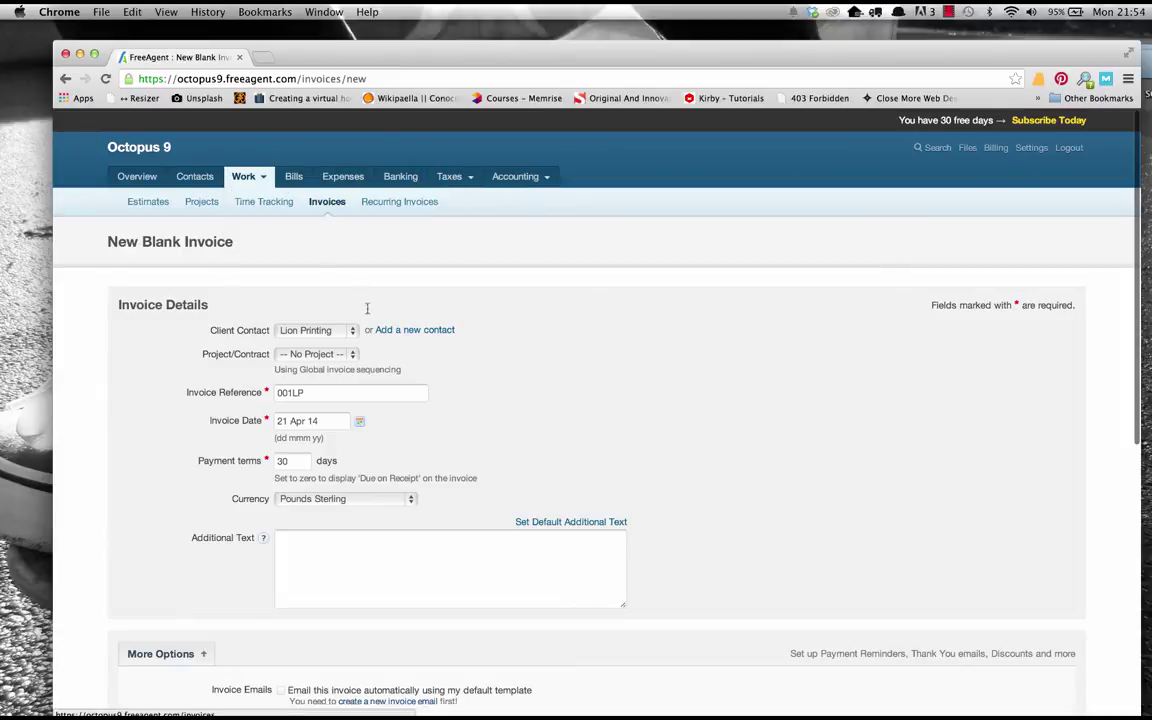
Step: Start the first project from the time tracking area for Connect Media and name it Freelance Work
left_click(268, 201)
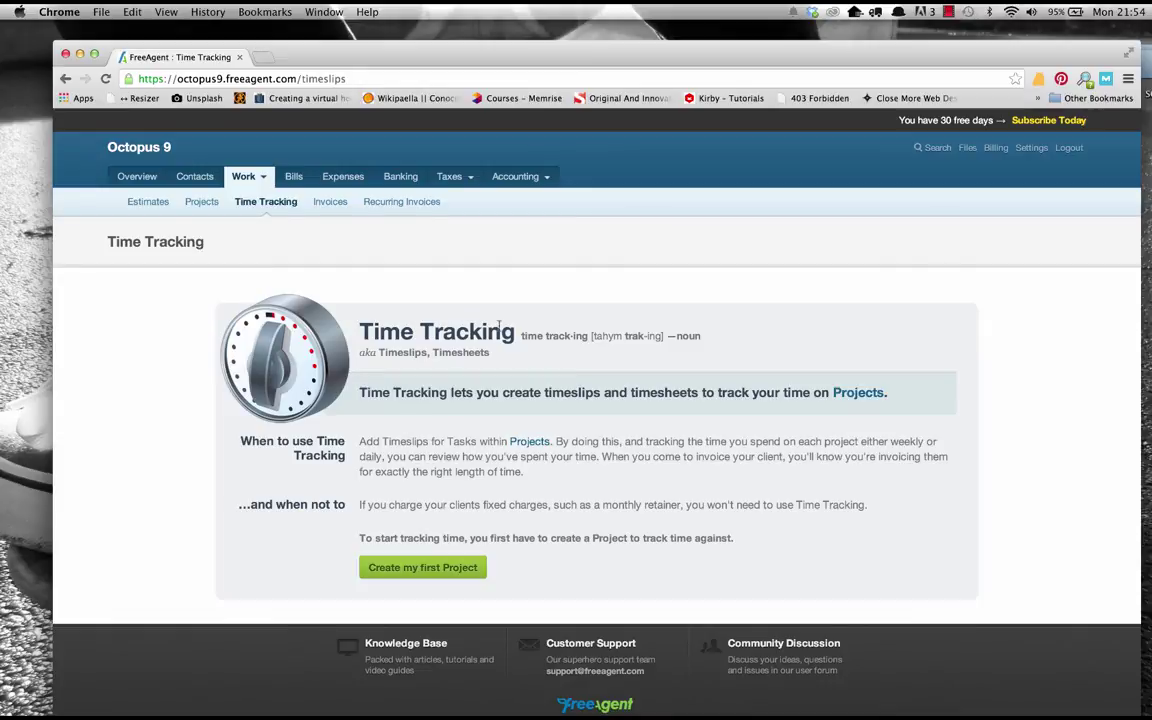
left_click_drag(518, 336, 468, 334)
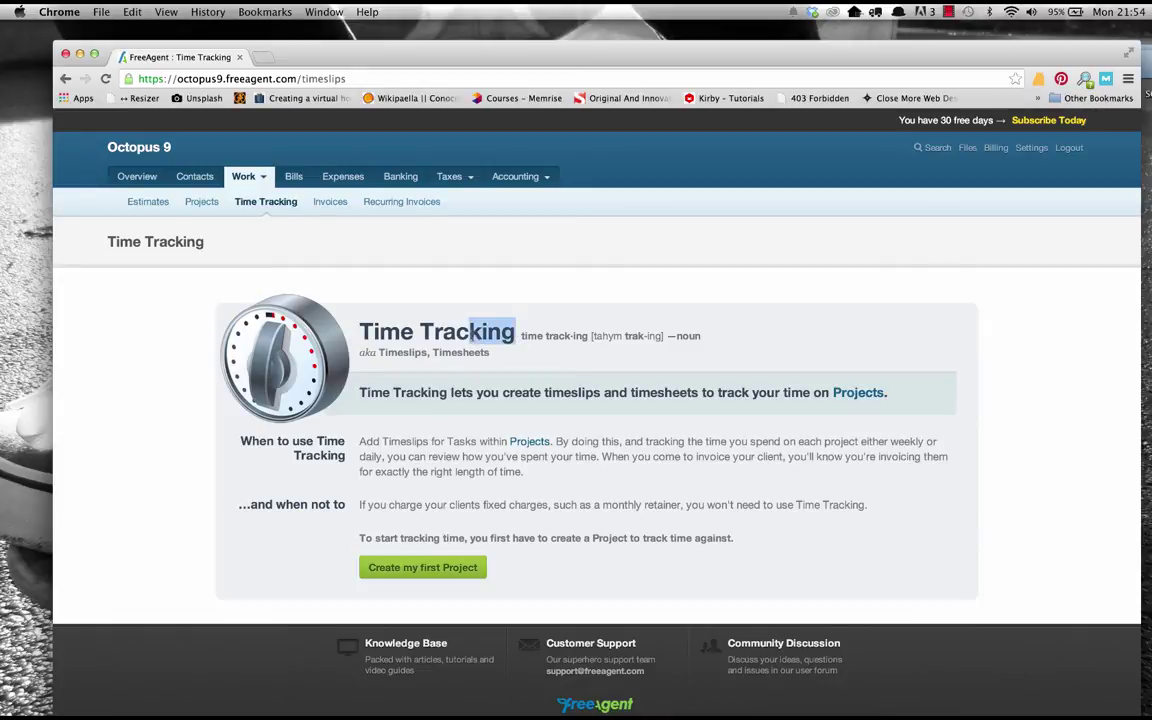
left_click(460, 566)
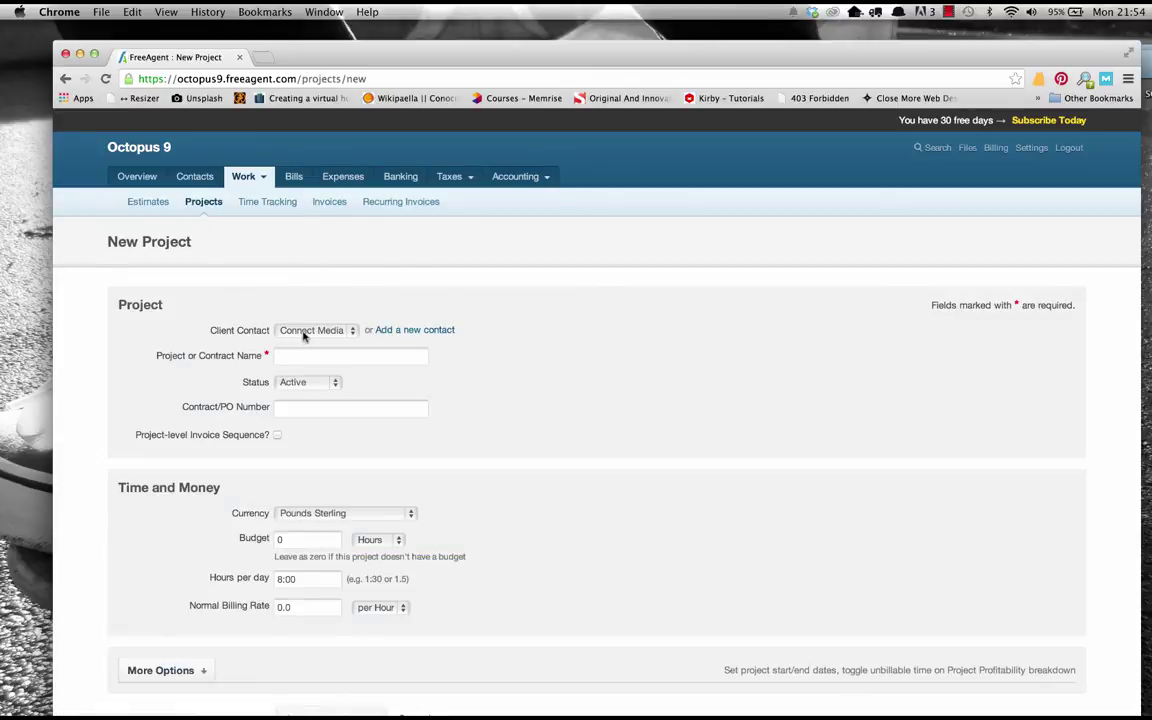
left_click(370, 357)
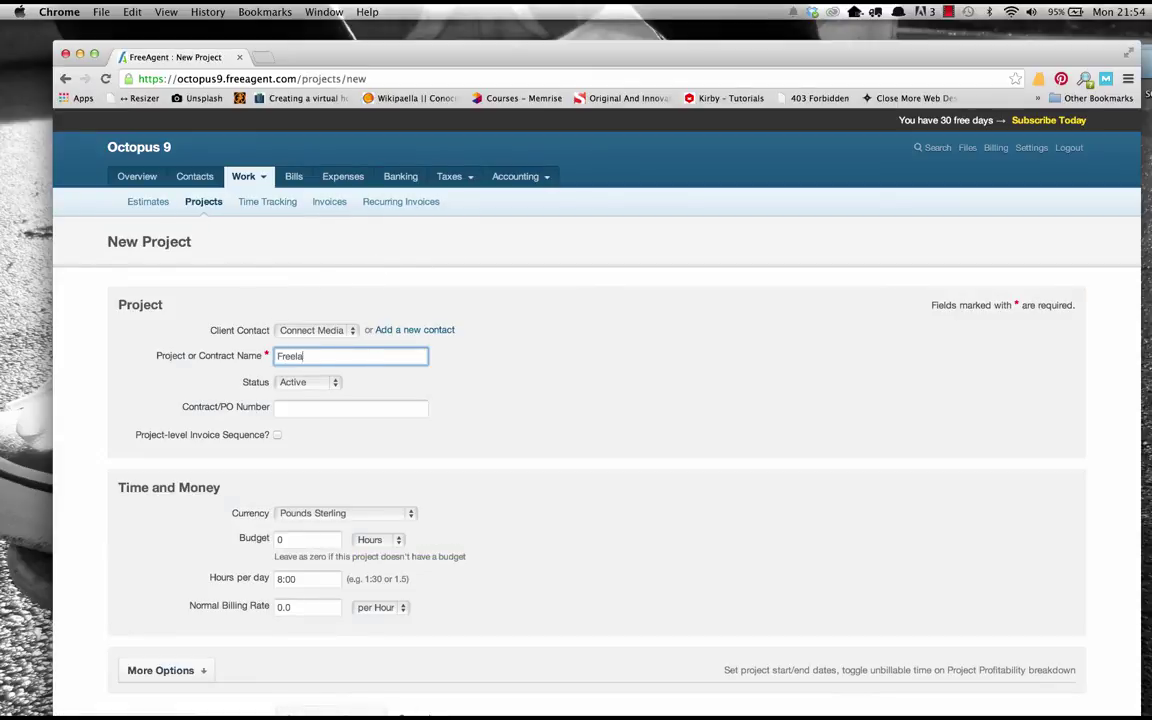
type("Freelance Work")
key("Tab")
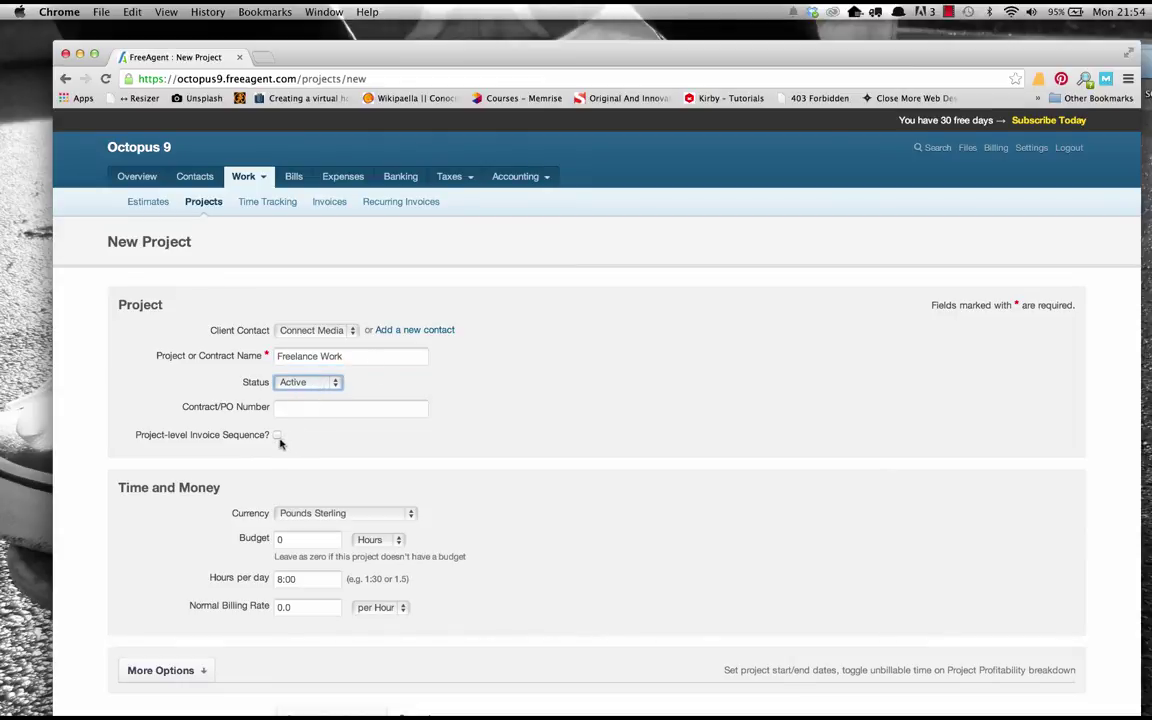
Step: Set the project's normal billing rate to 100 per hour and create the project
scroll(283, 440, "down", 3)
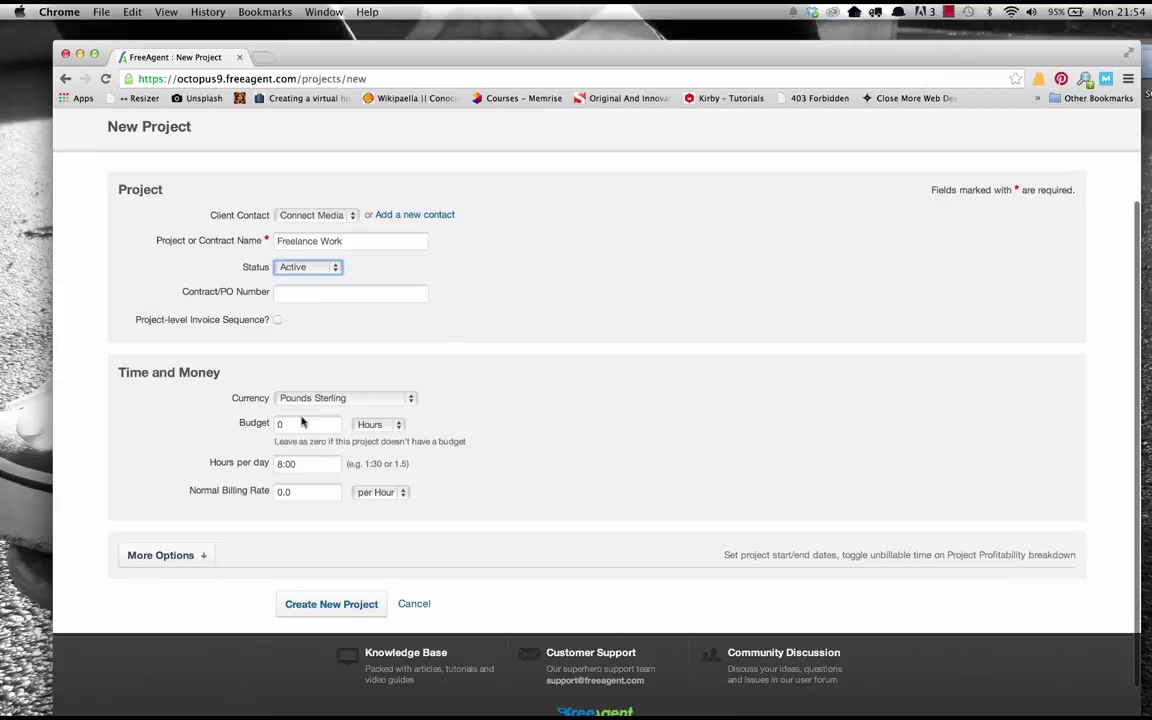
left_click(296, 427)
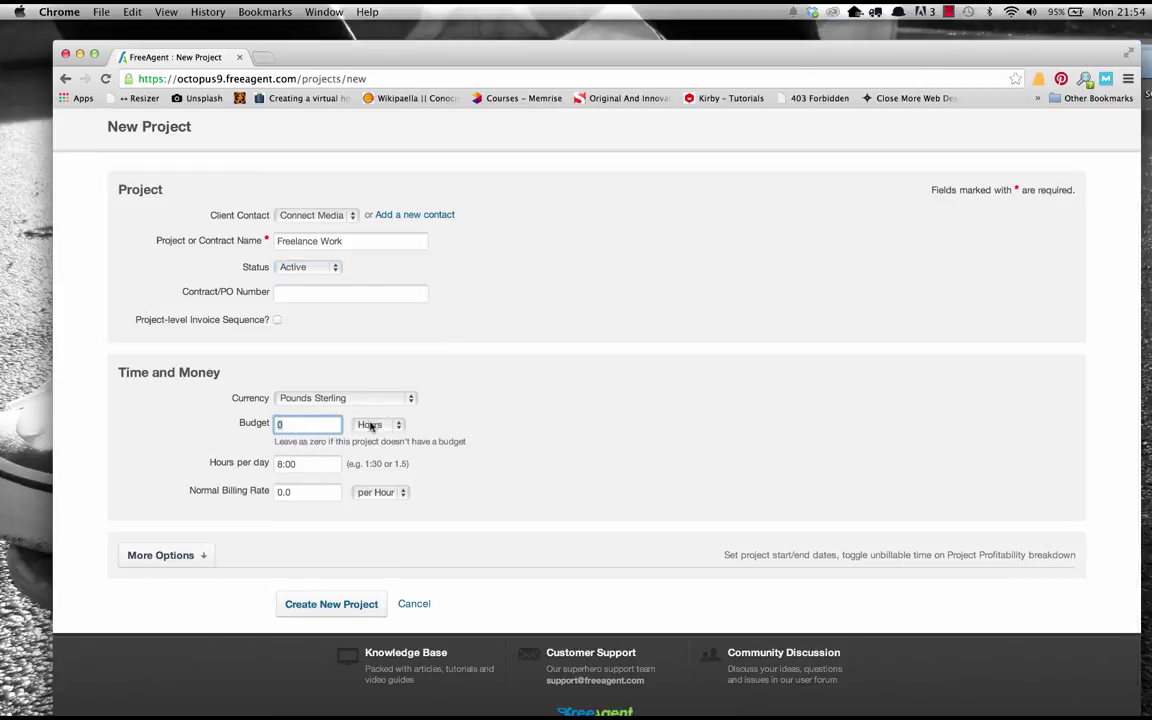
left_click(292, 465)
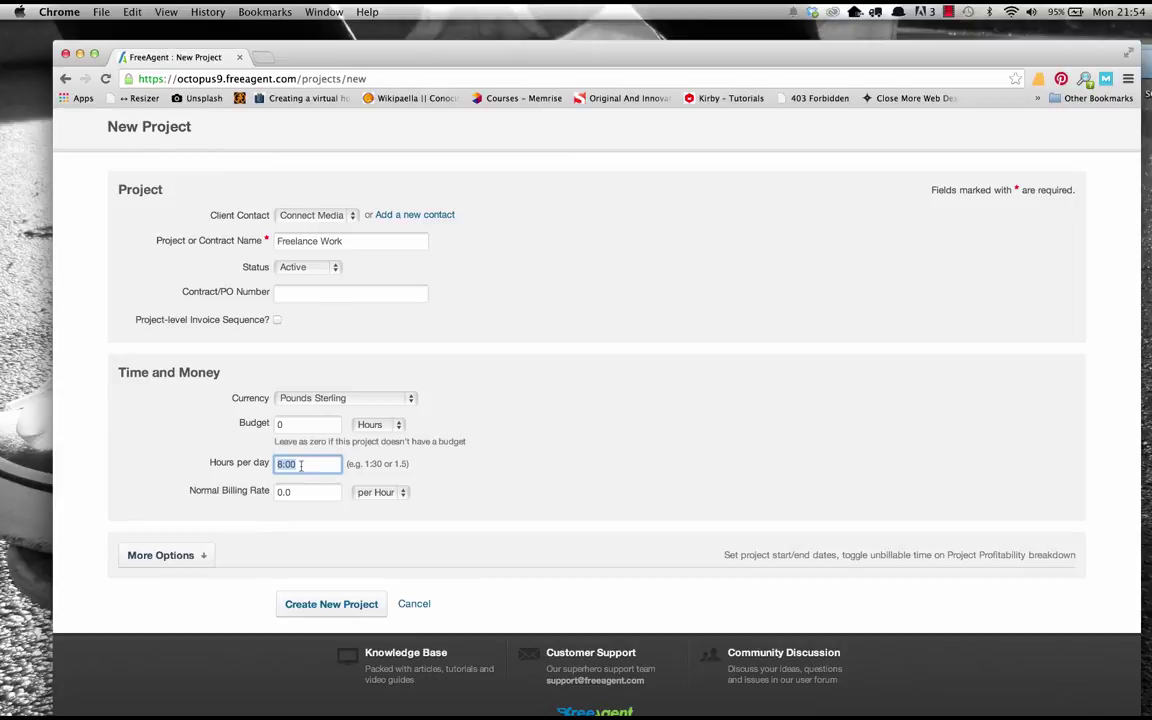
left_click(298, 494)
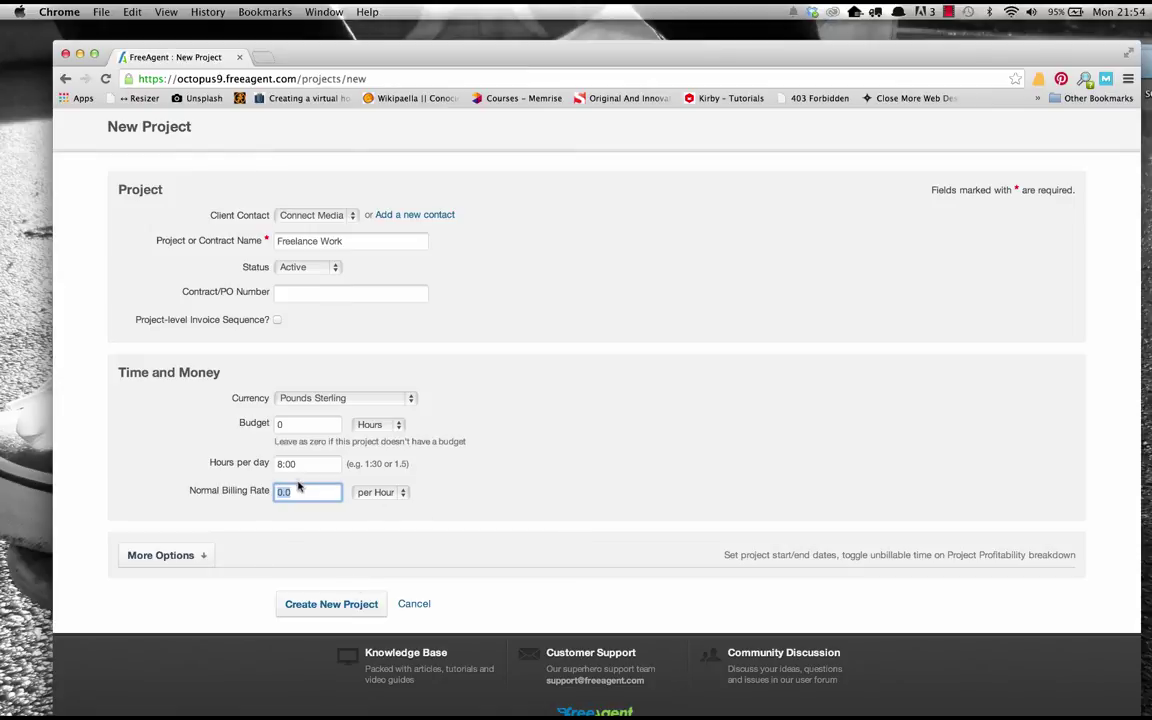
type("10")
key("Tab")
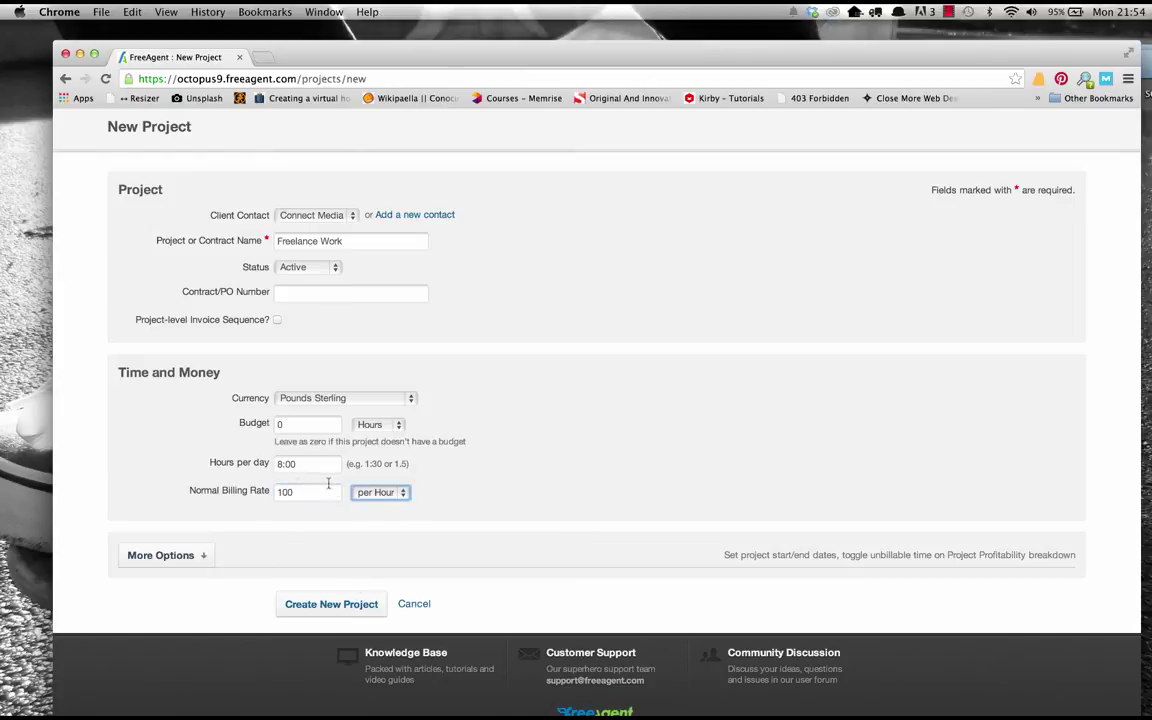
left_click(336, 605)
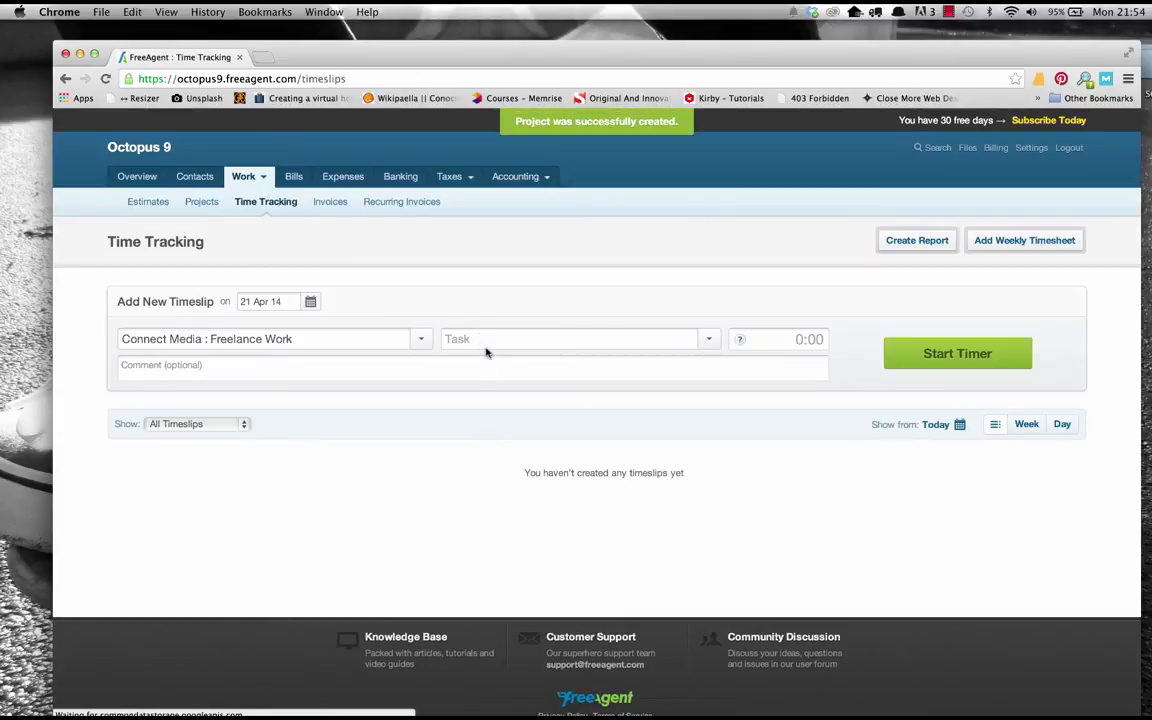
Step: Create a new billable task named Design at 100.00 per hour for the Connect Media Freelance Work project's timeslip
left_click(578, 338)
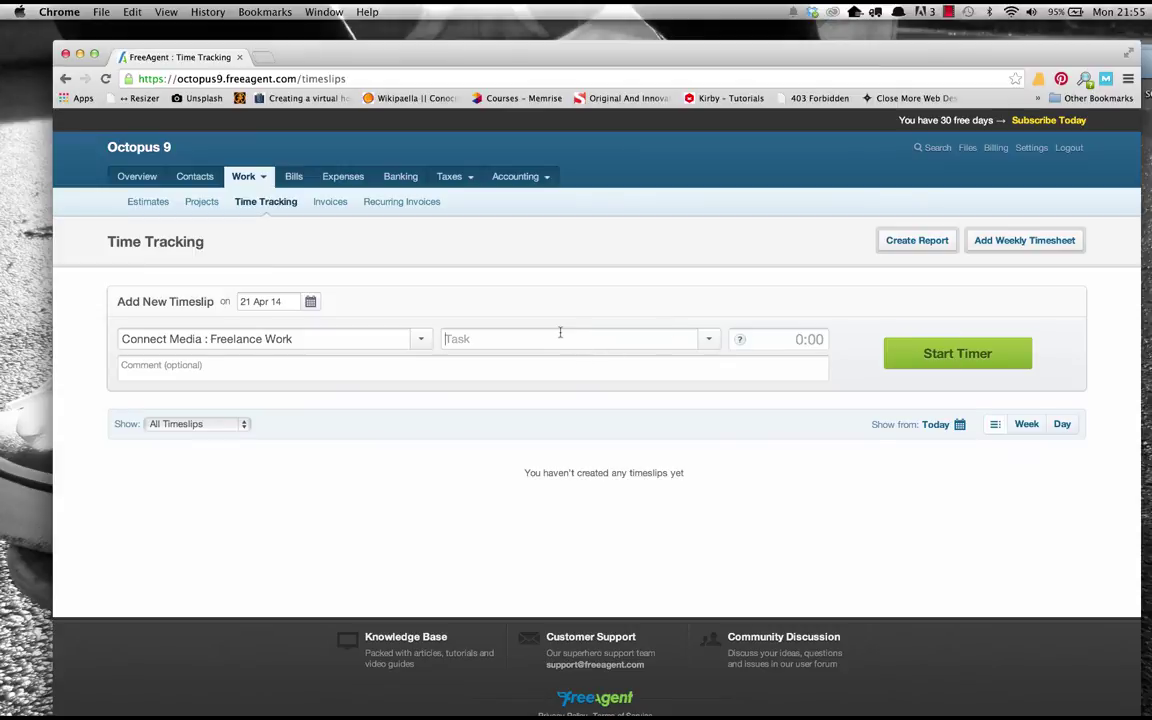
type("Design")
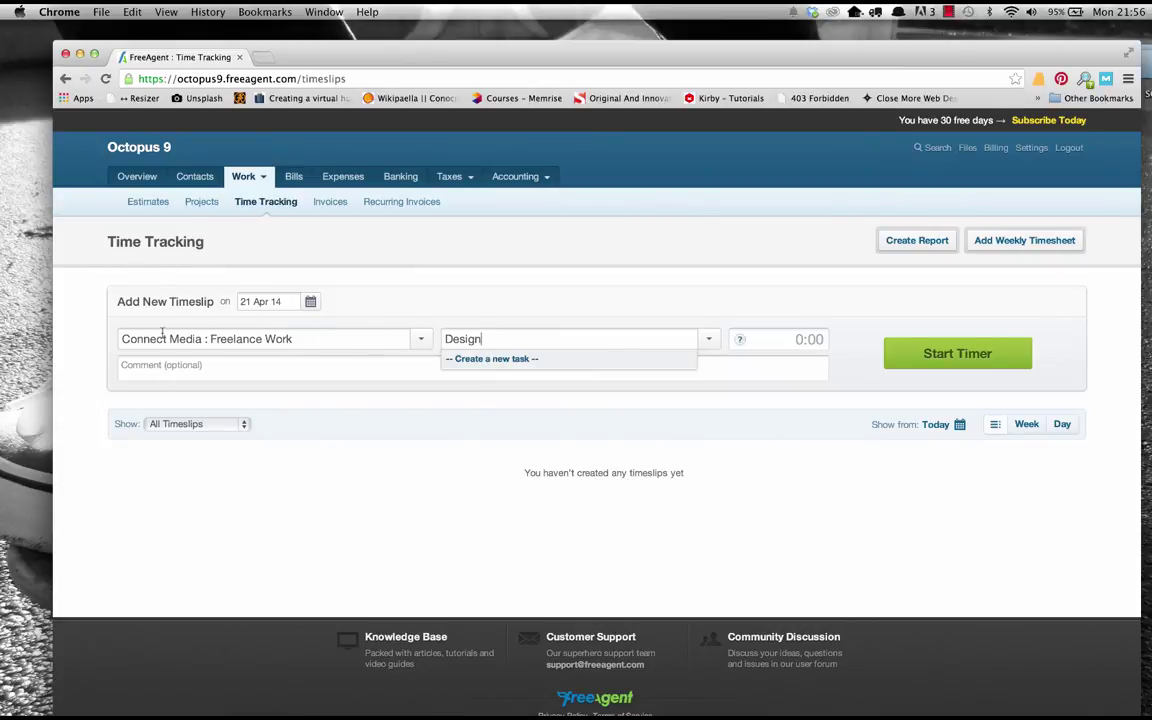
left_click(492, 358)
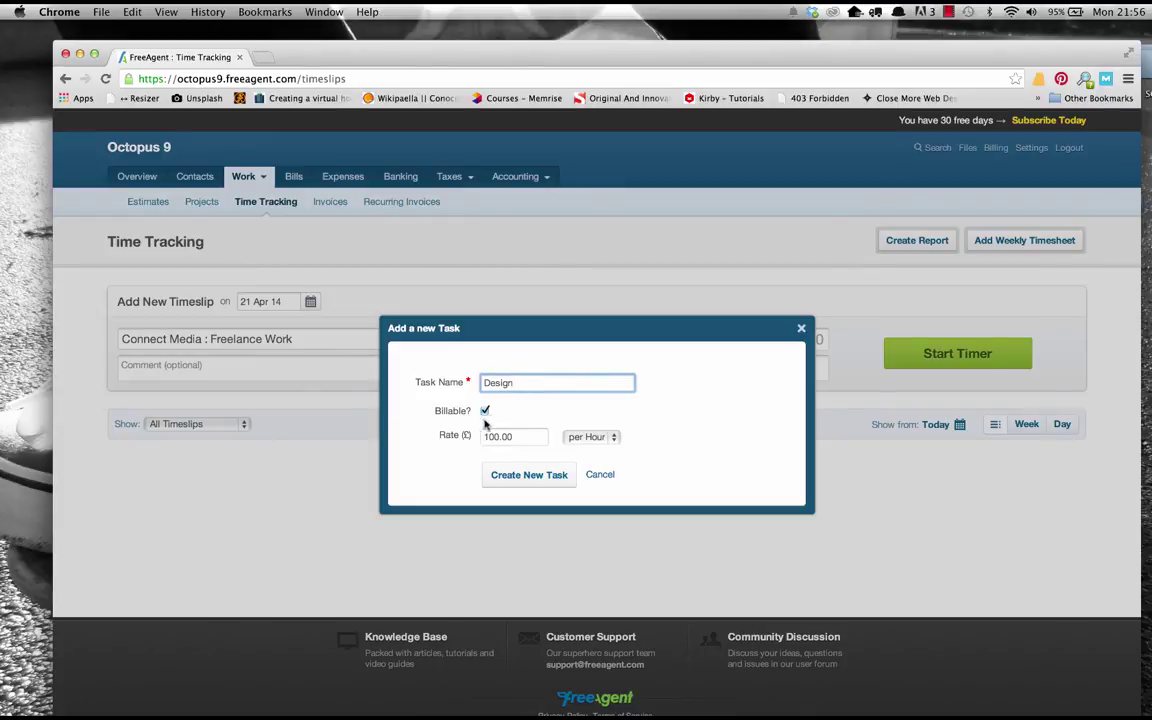
left_click(533, 474)
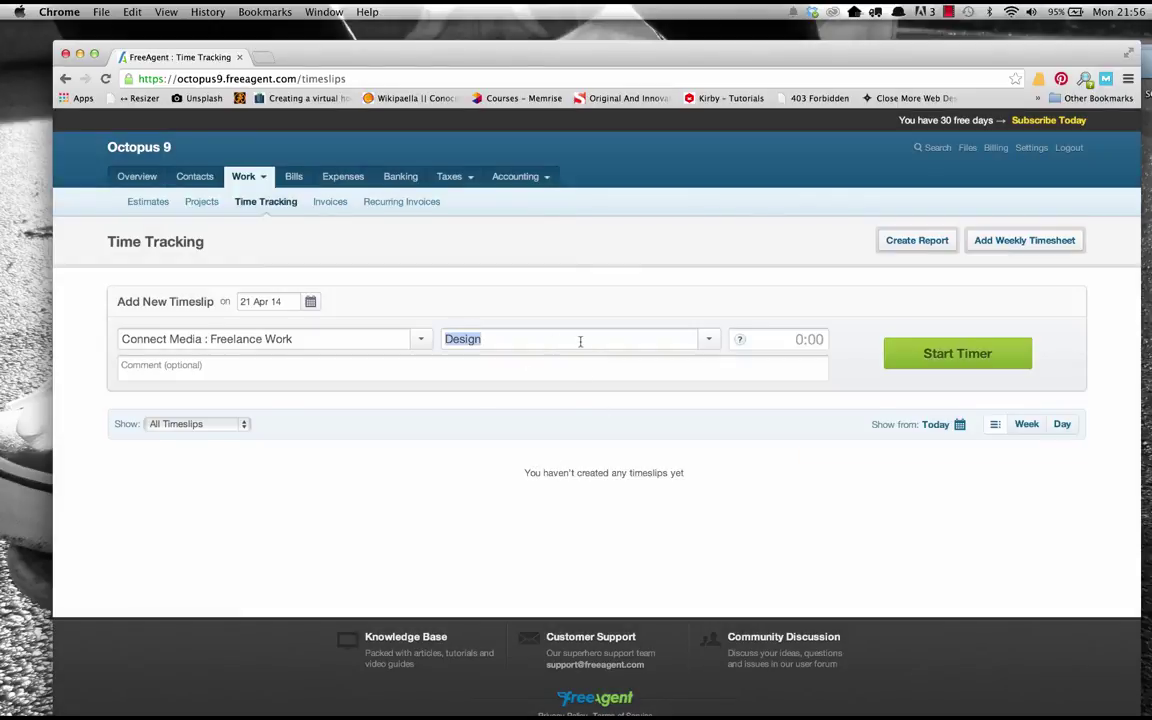
Step: Add a 4-hour timeslip for the Design task with the comment Flyer
left_click(527, 370)
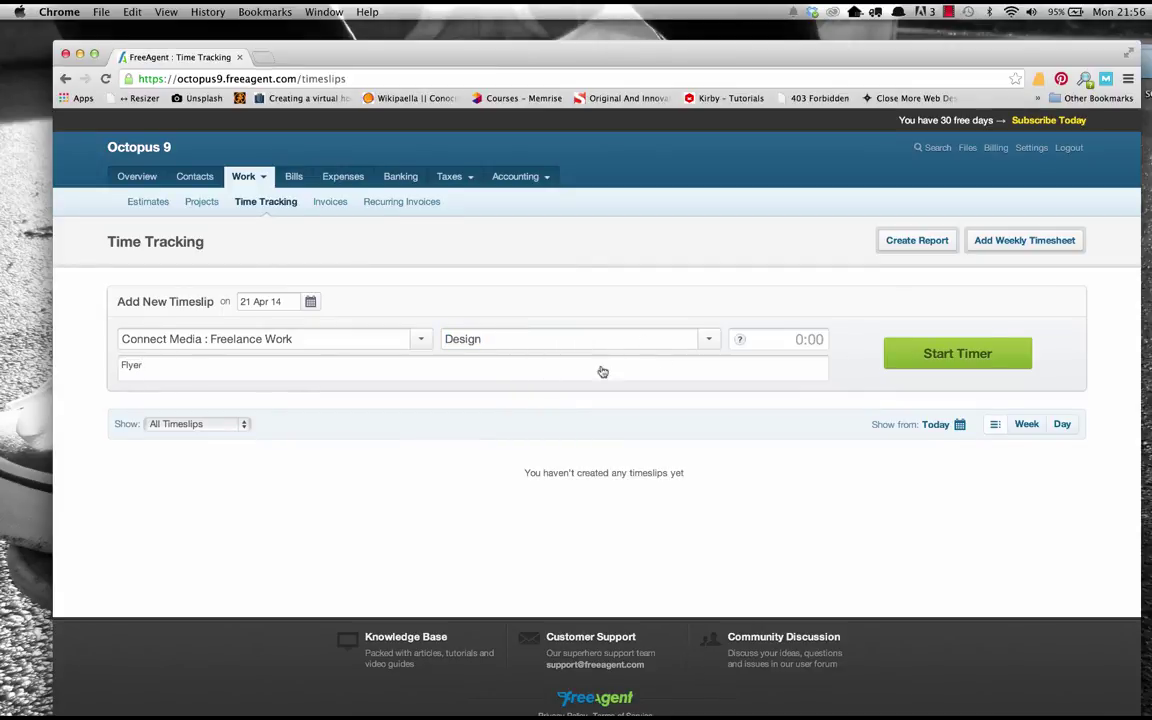
left_click(930, 356)
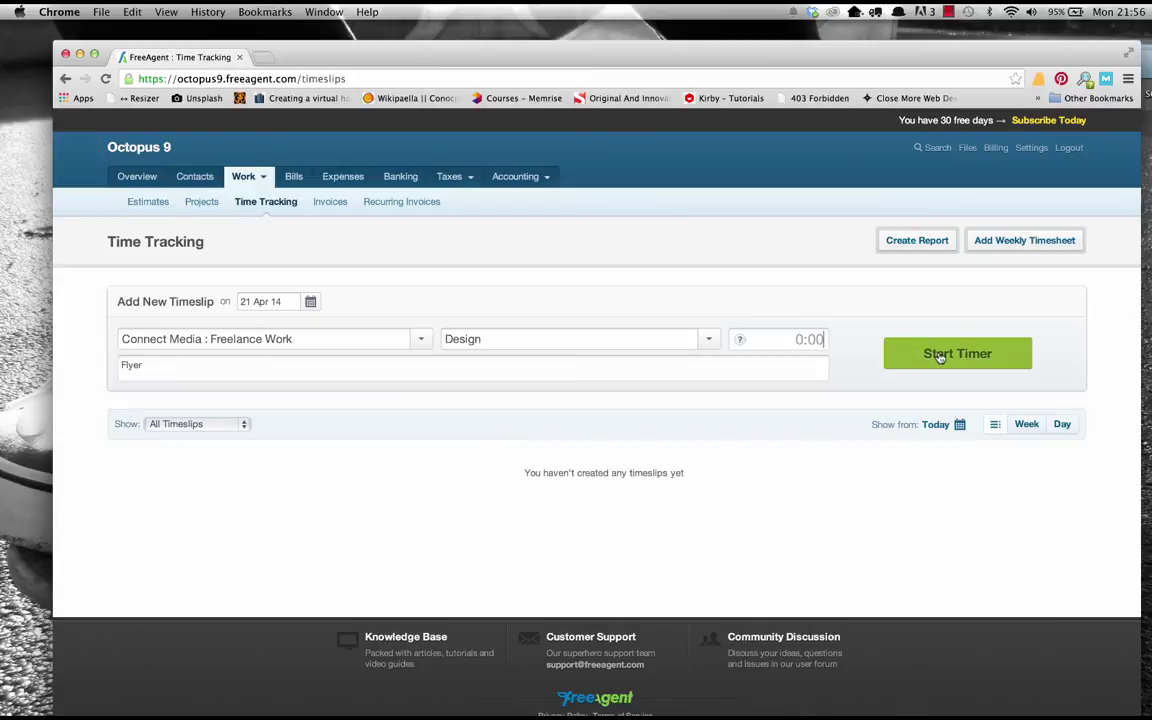
type("4")
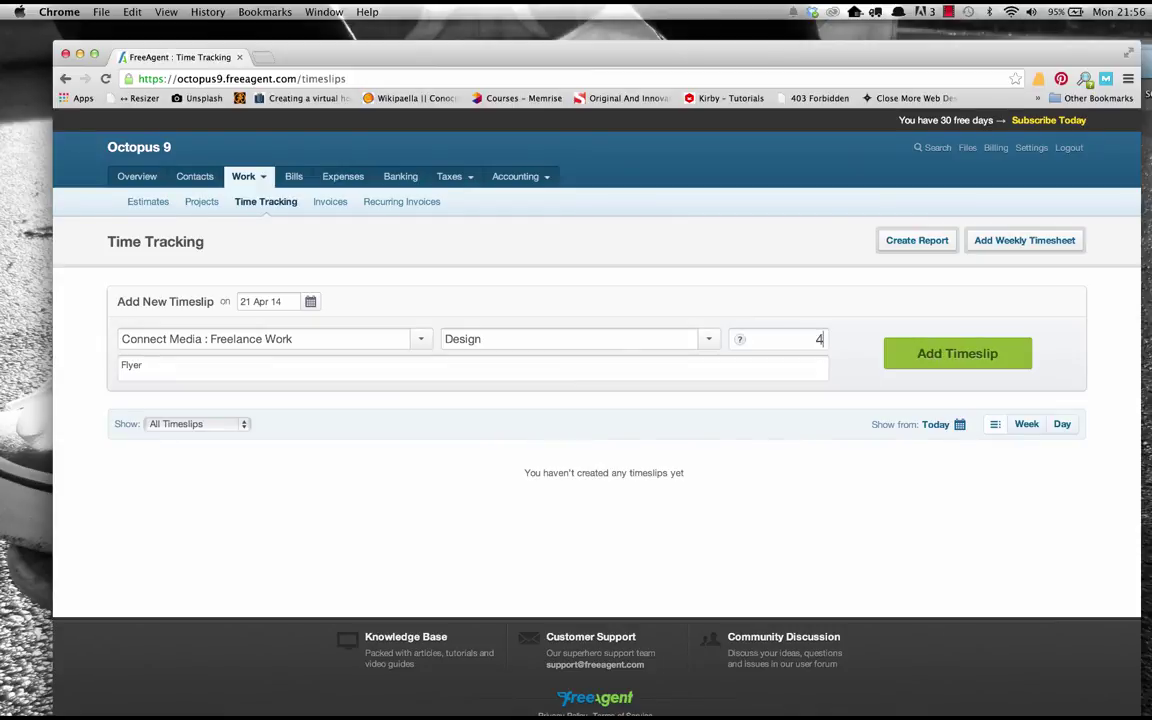
left_click(937, 357)
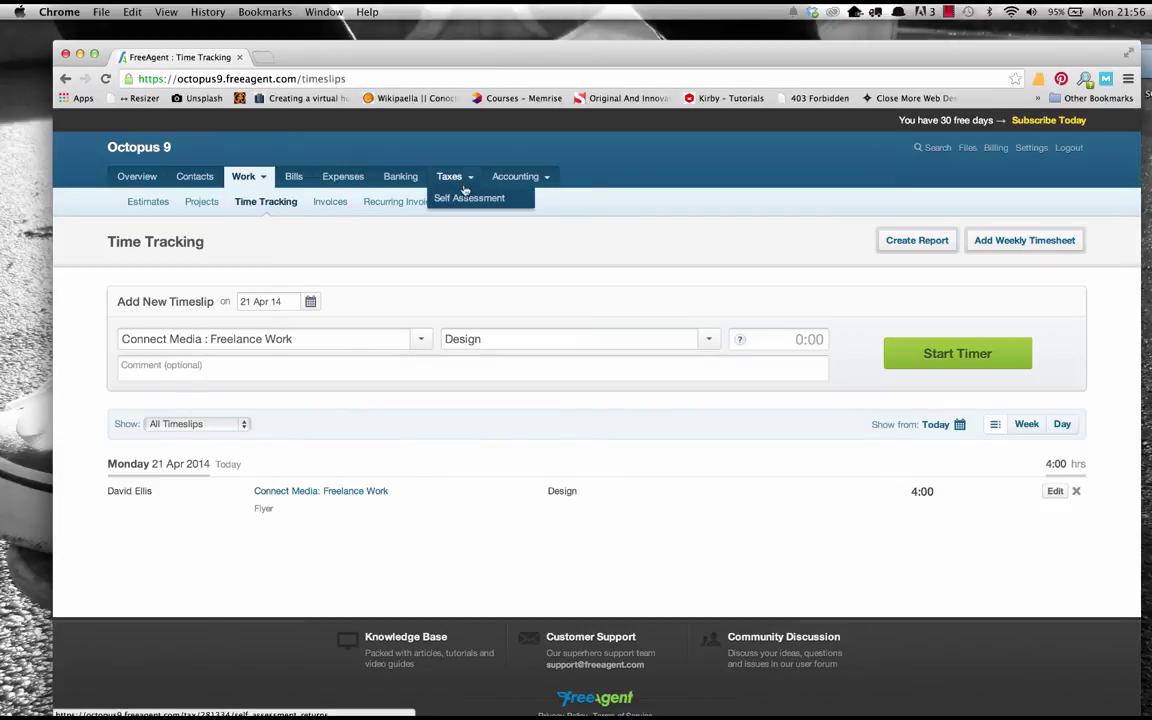
Step: View the Profit & Loss accounting report by month for the last 3 months
mouse_move(522, 184)
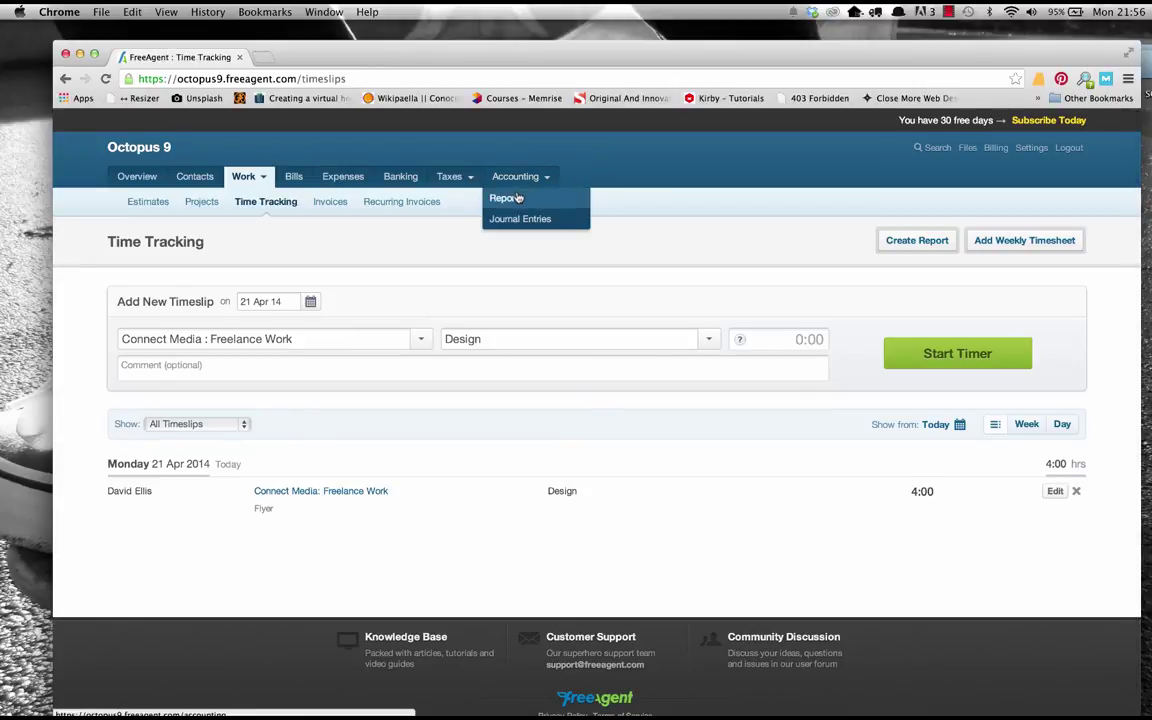
left_click(517, 198)
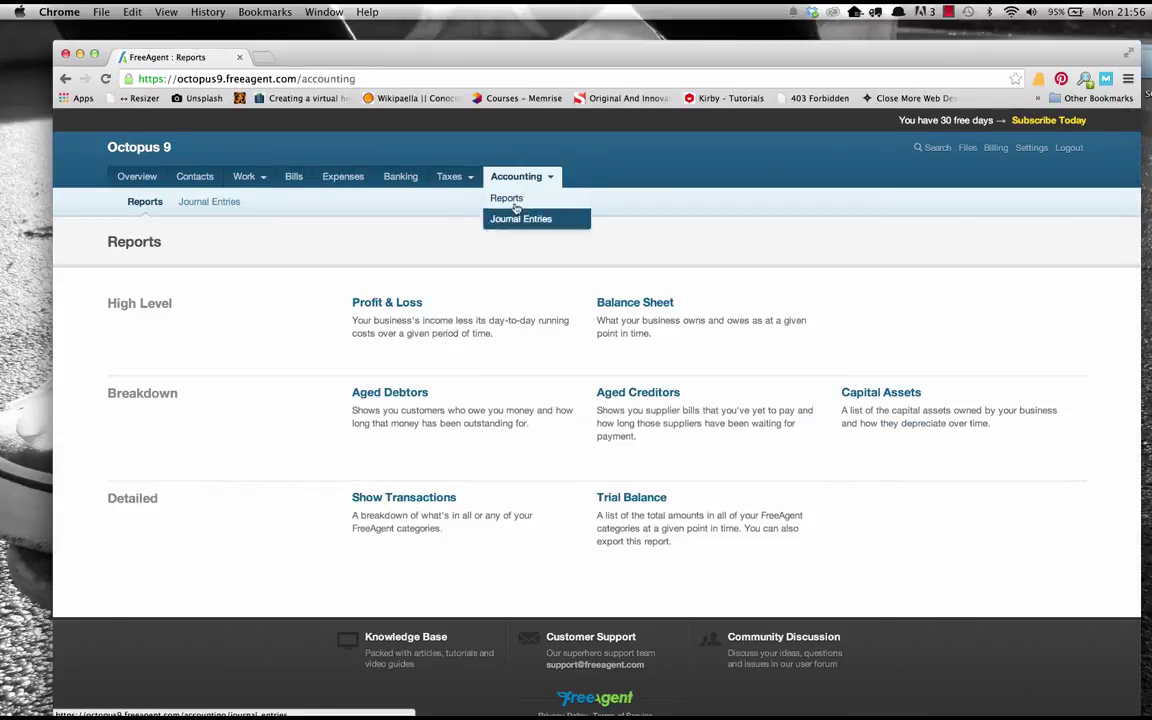
left_click(401, 303)
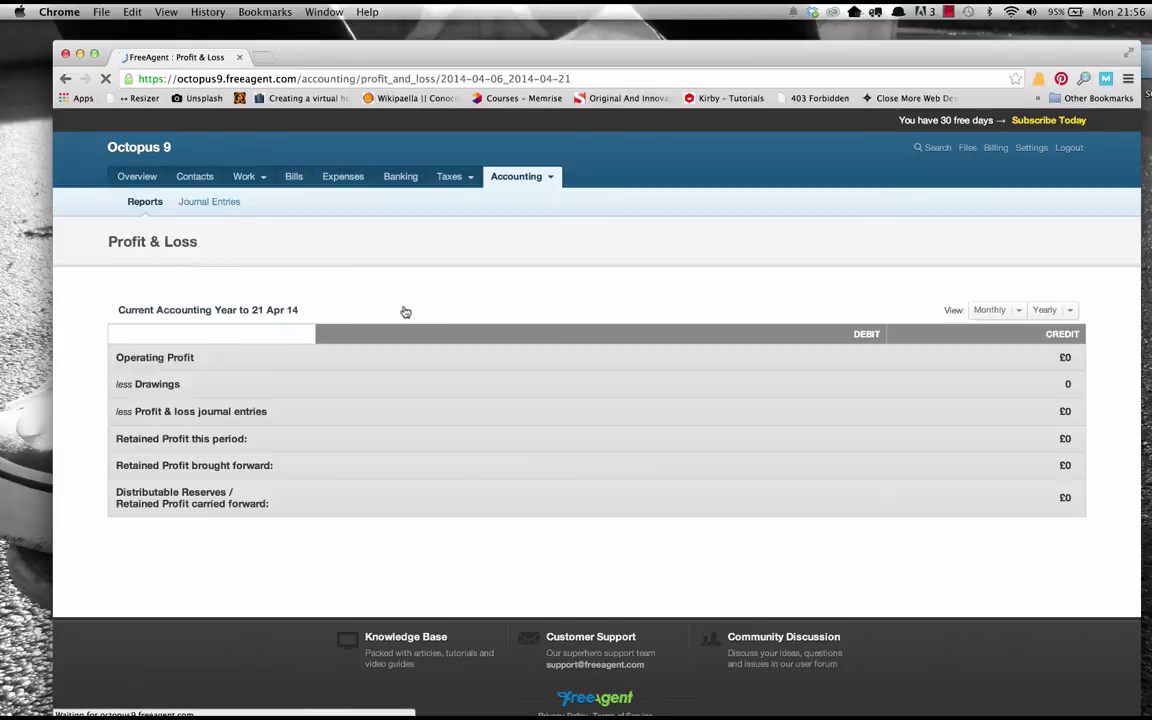
left_click(993, 310)
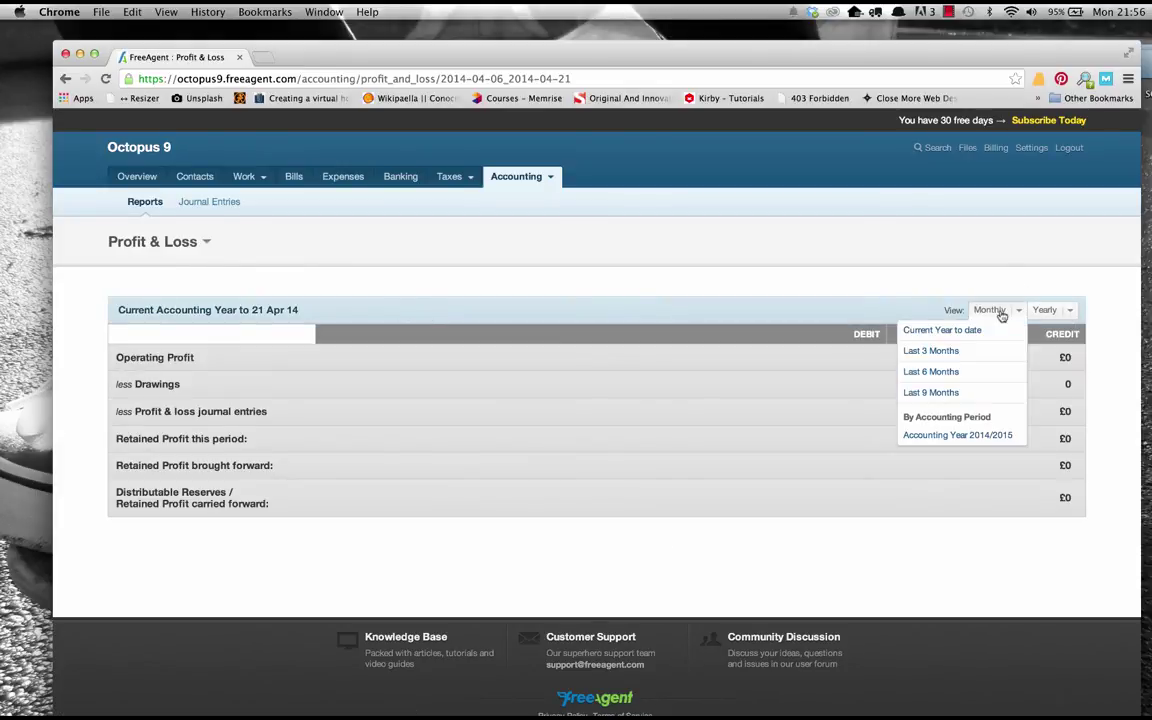
left_click(988, 350)
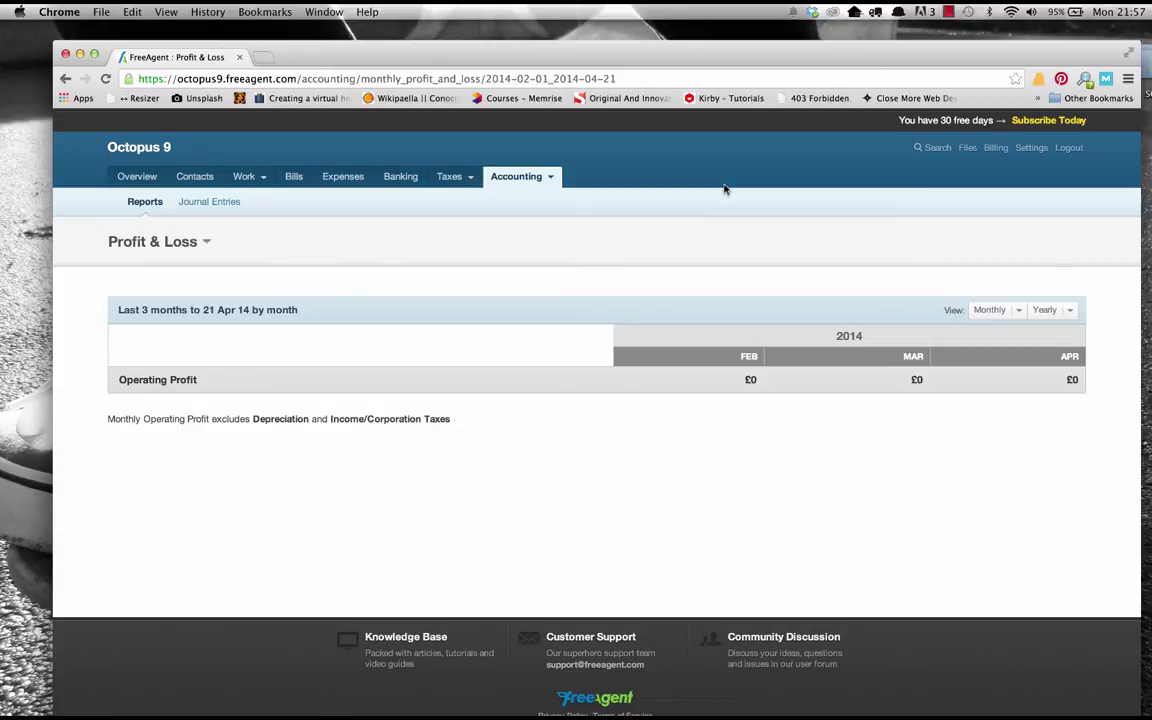
Step: Look through the account's billing and referral pages, highlighting the referral discount and the ten-referral reward text
left_click(996, 147)
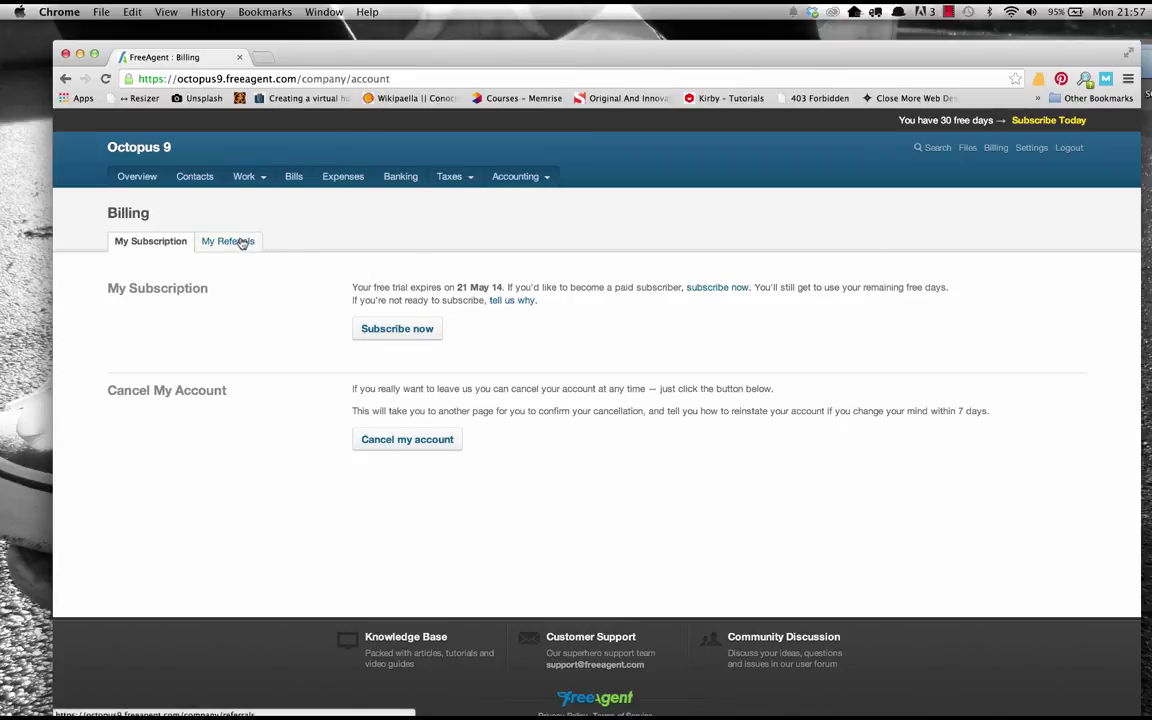
left_click(241, 243)
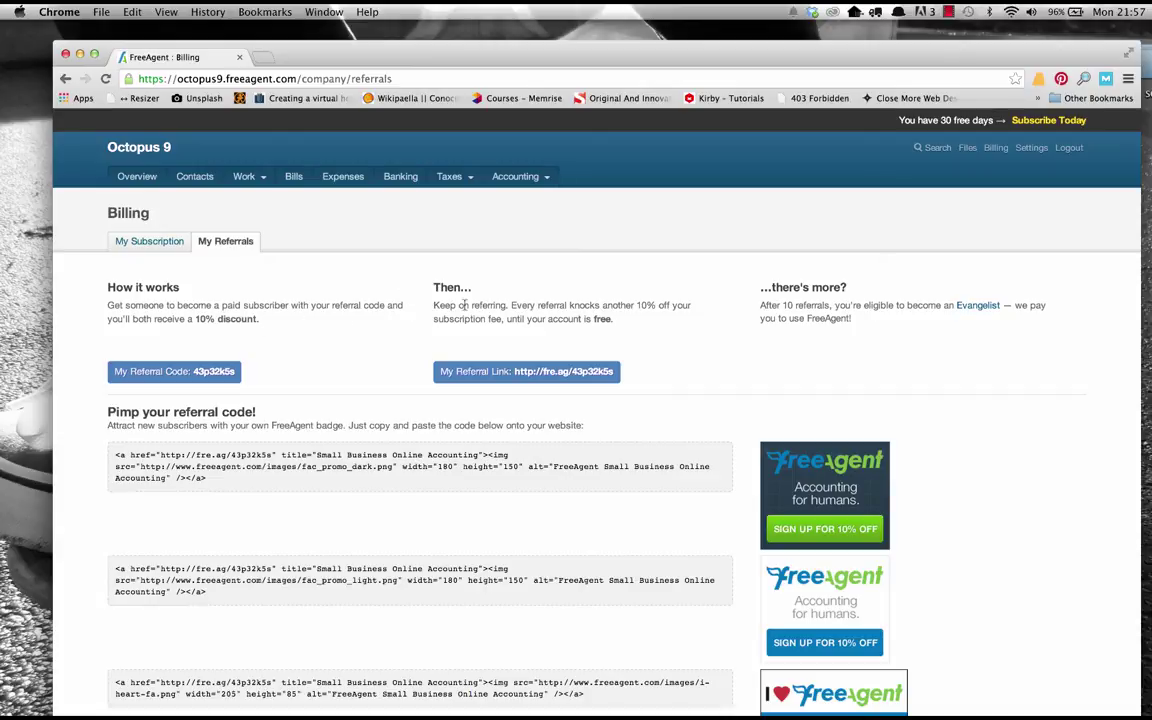
left_click_drag(585, 305, 625, 317)
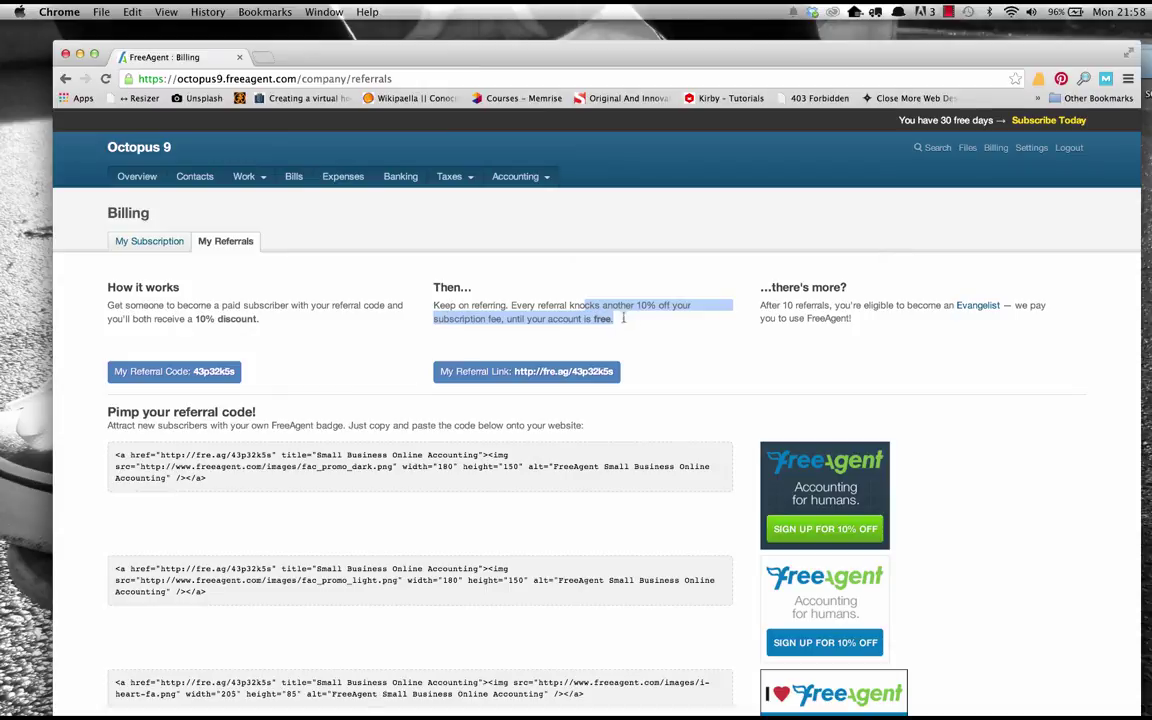
left_click(785, 302)
left_click_drag(785, 302, 860, 306)
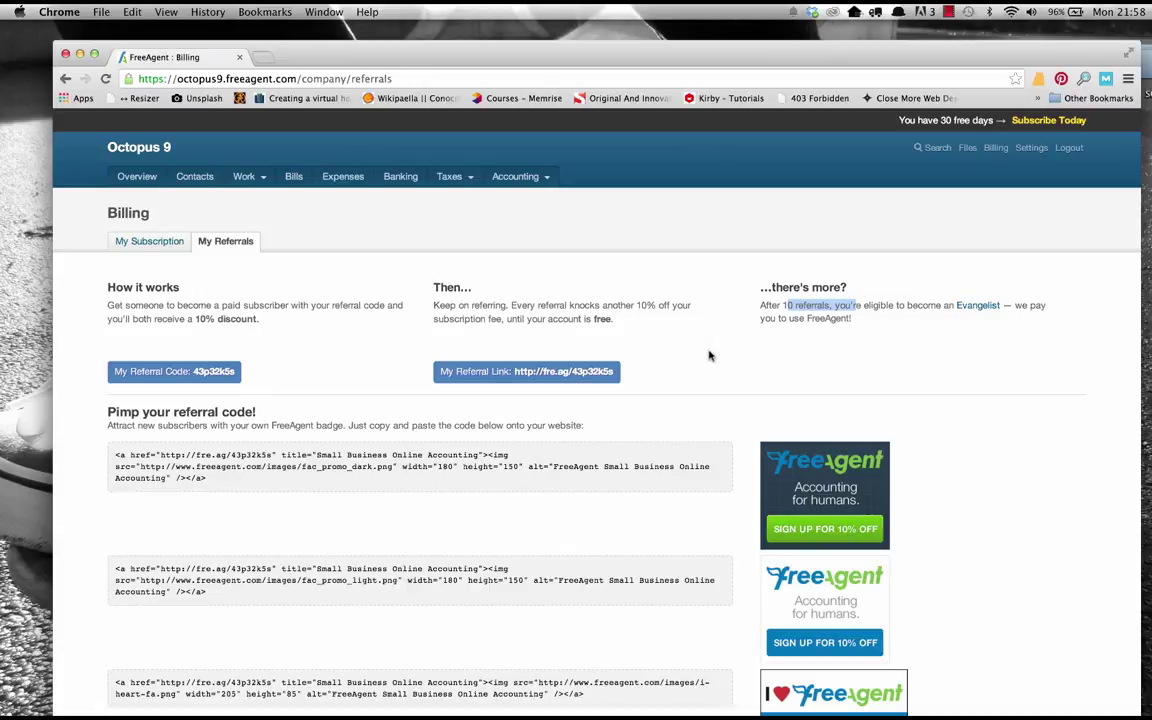
Step: Return to the overview and examine its cashflow, banking and profit and loss summaries, including the available cashflow periods
left_click(137, 174)
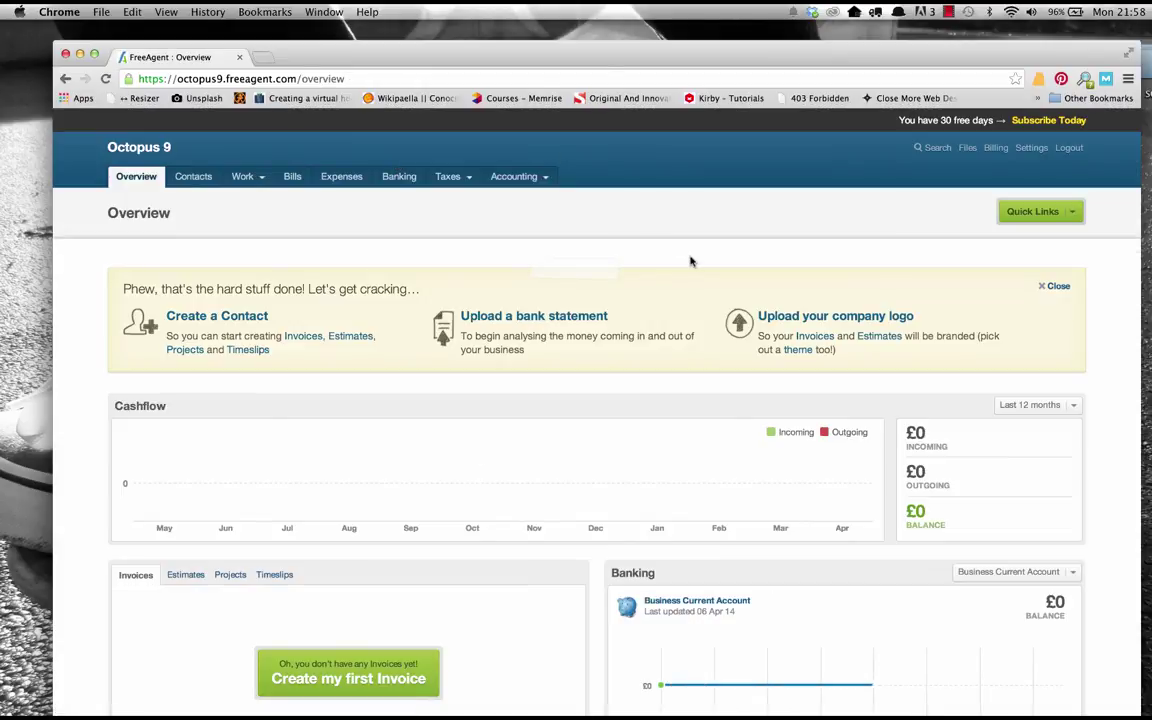
scroll(706, 286, "down", 2)
scroll(706, 286, "down", 5)
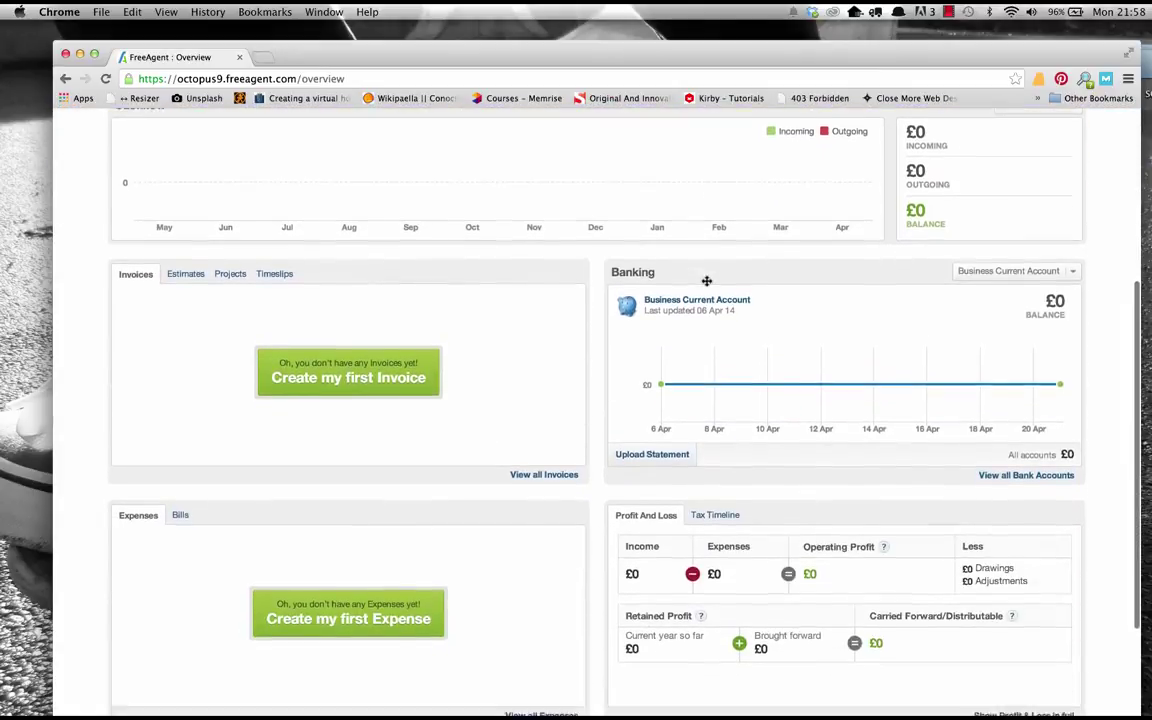
scroll(706, 286, "up", 4)
scroll(706, 286, "up", 3)
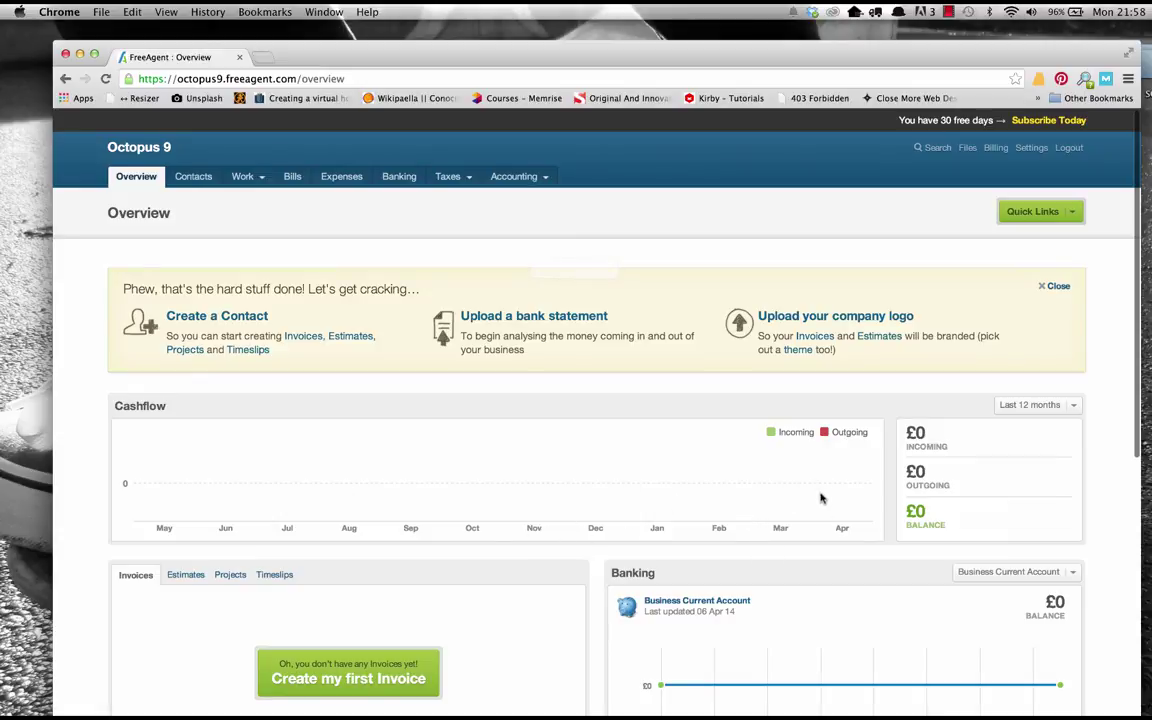
scroll(723, 484, "down", 3)
scroll(723, 484, "down", 1)
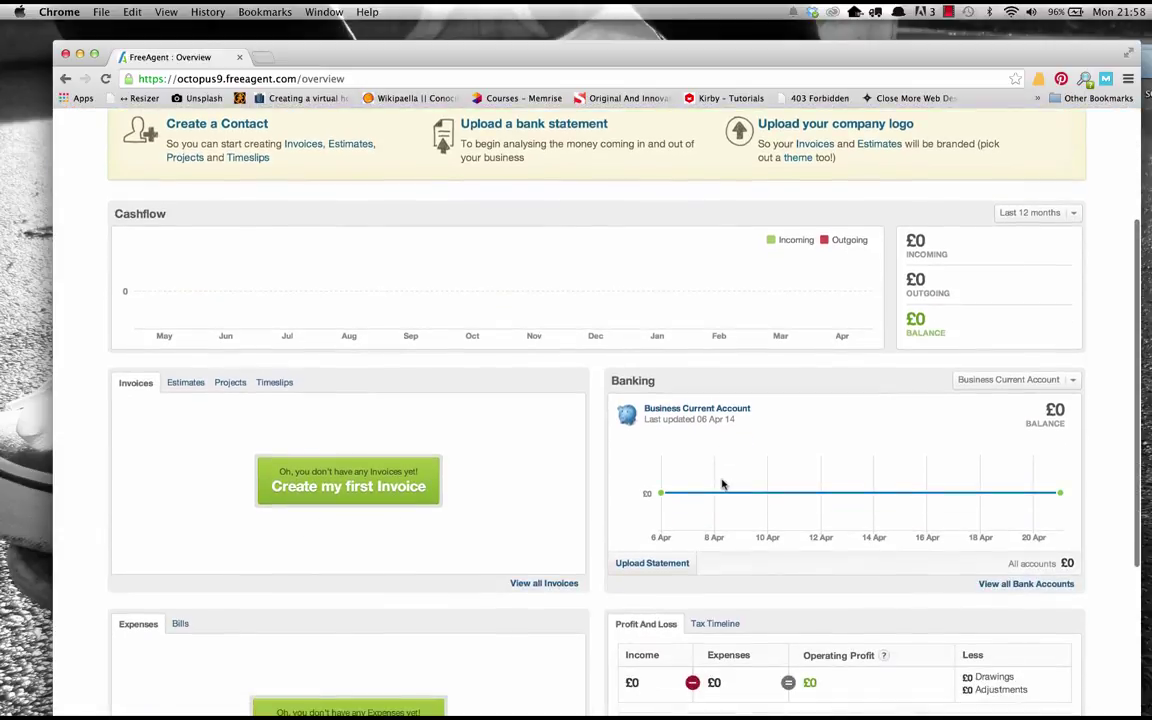
left_click(1037, 212)
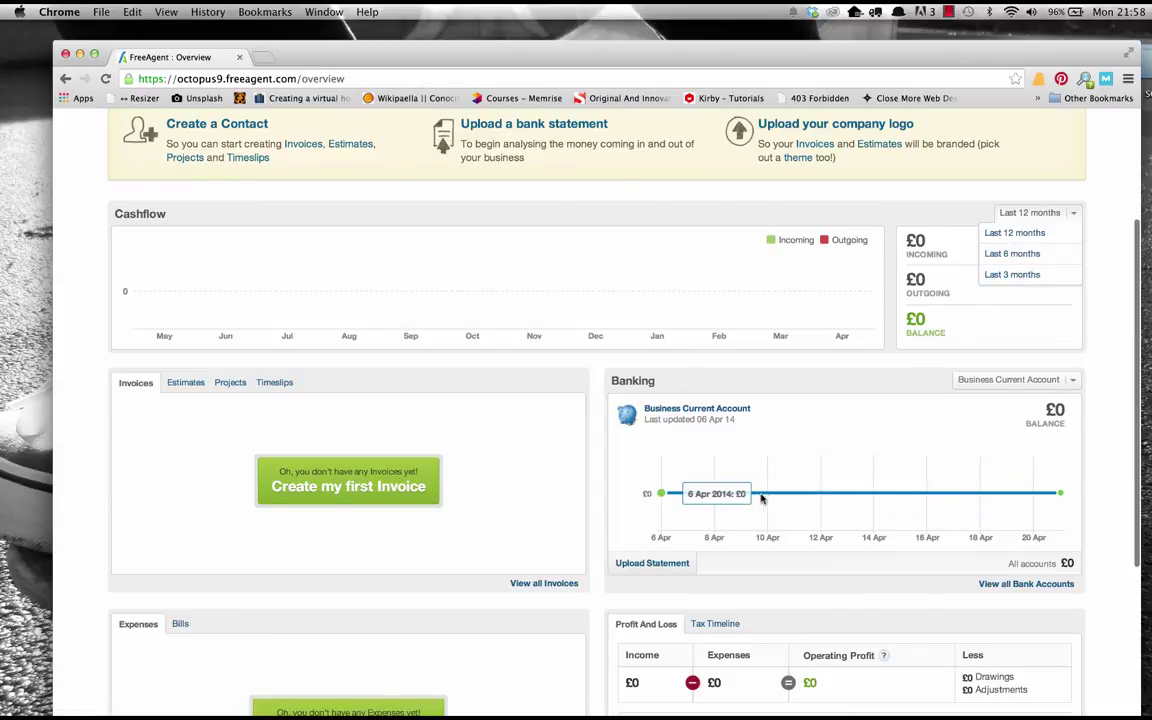
scroll(849, 490, "down", 3)
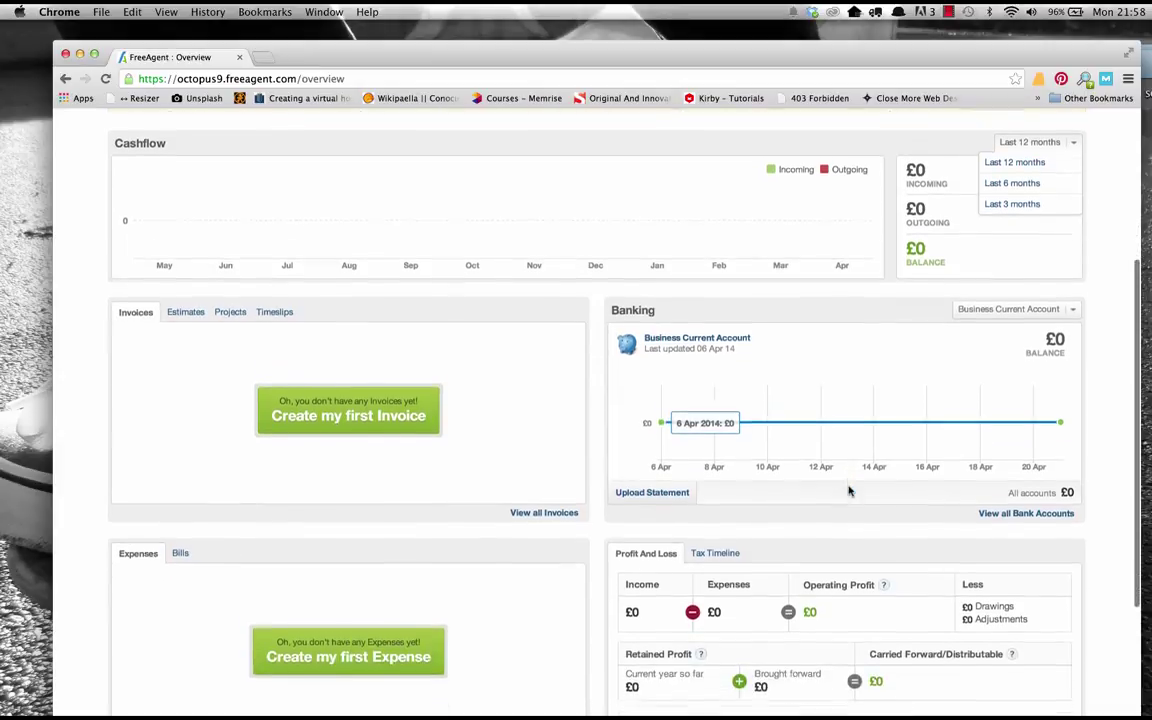
Step: Check the overview's projects, estimates, timeslips, invoices and bills summaries
left_click(230, 289)
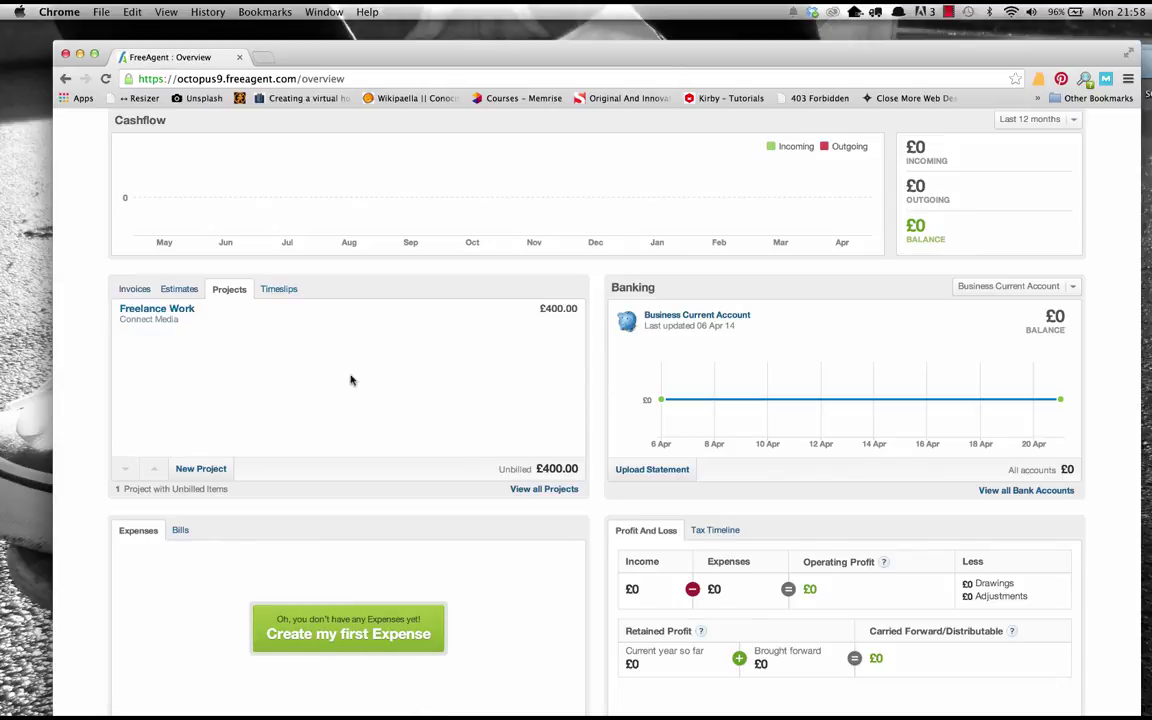
left_click(180, 289)
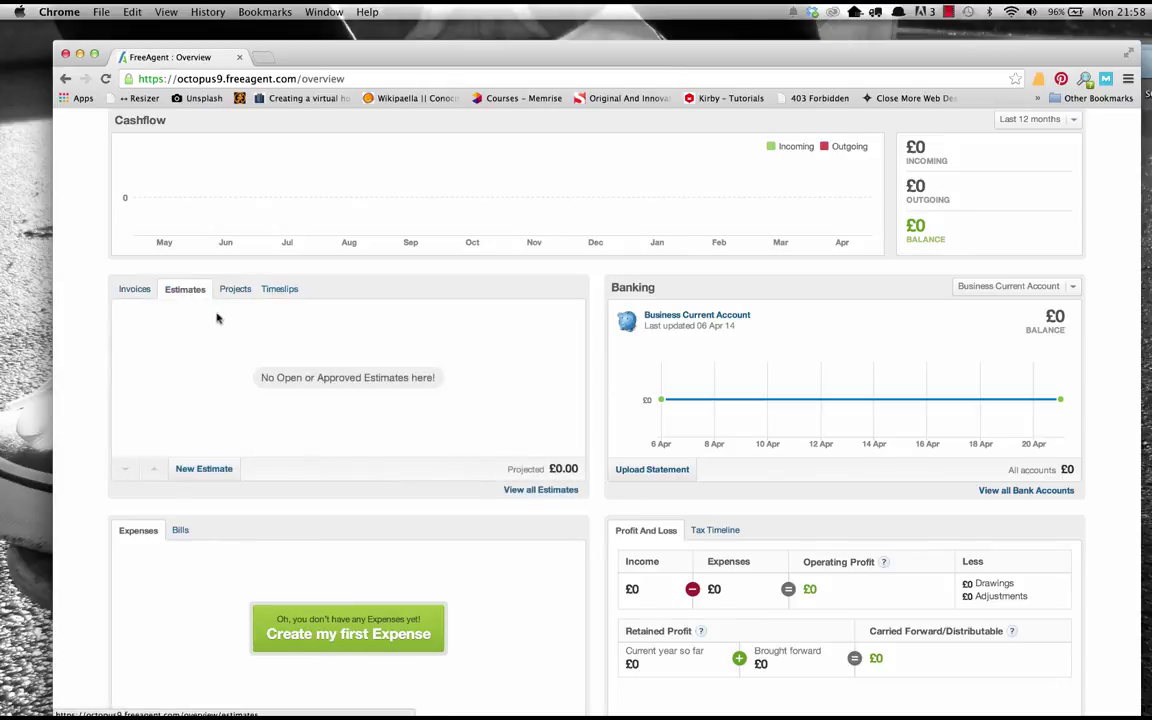
left_click(278, 290)
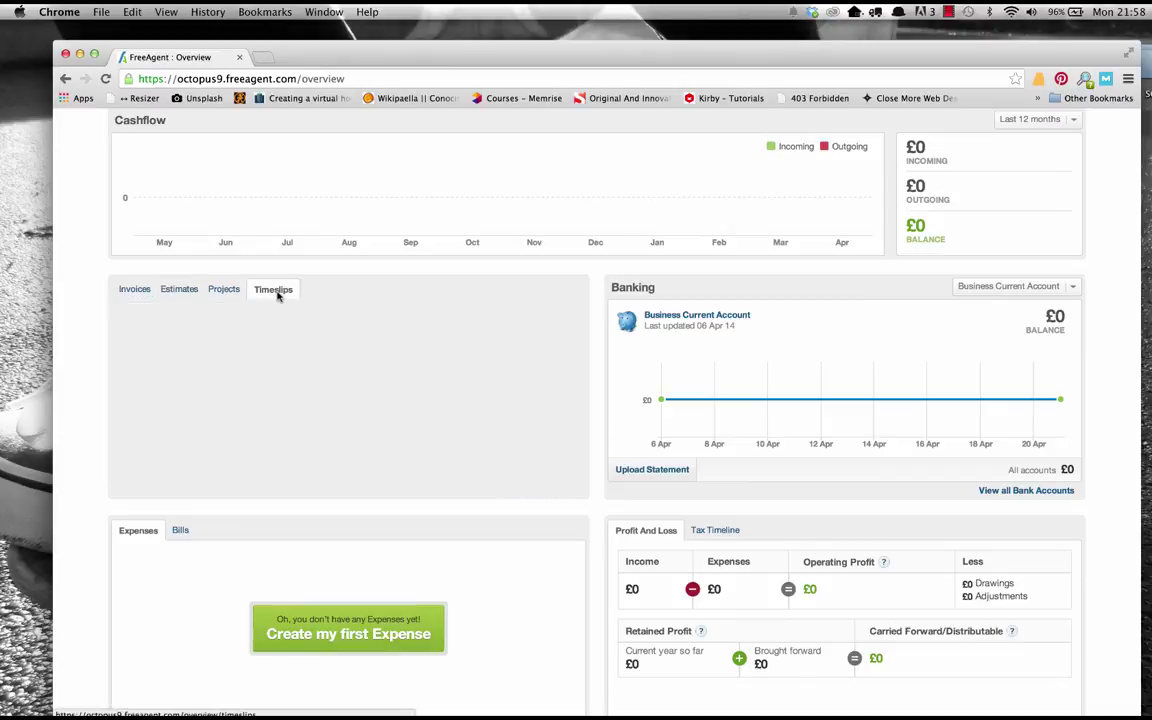
left_click(140, 293)
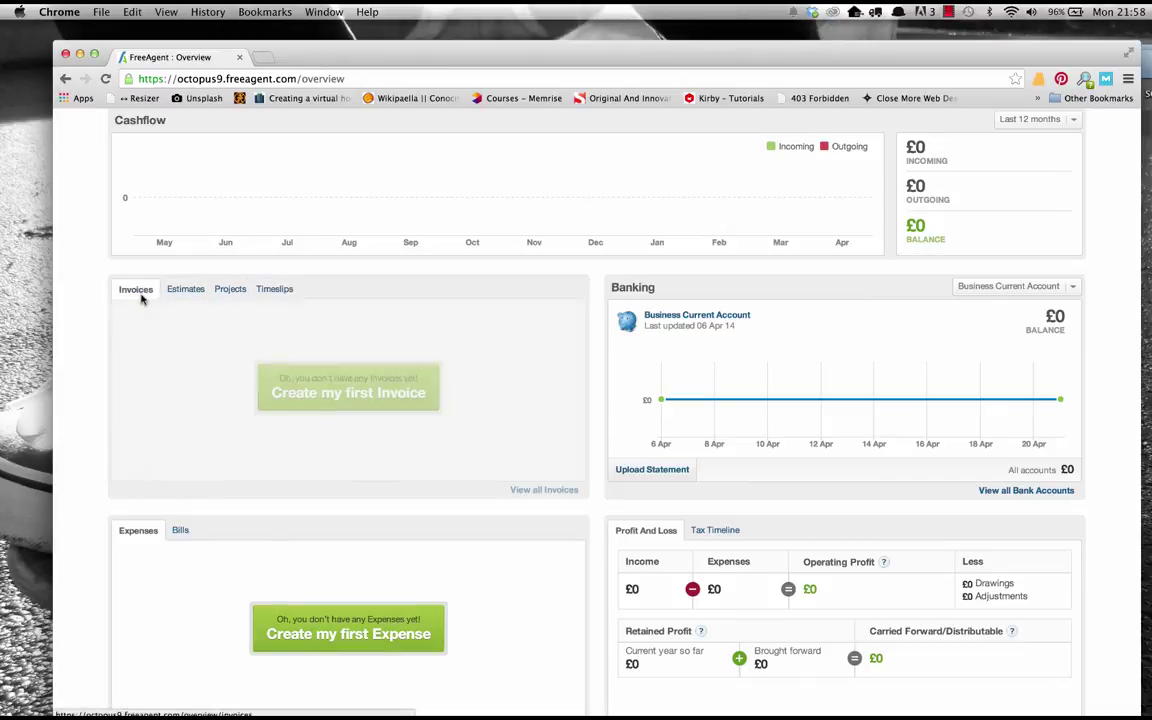
scroll(206, 507, "down", 5)
left_click(178, 390)
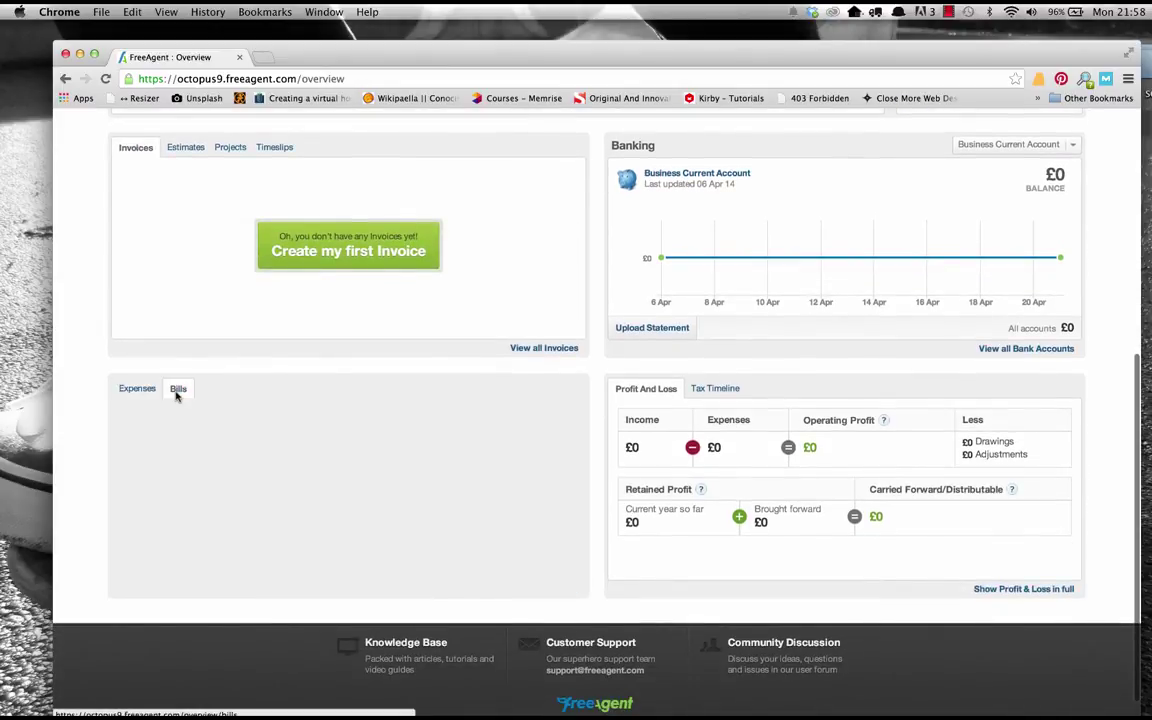
scroll(392, 372, "up", 10)
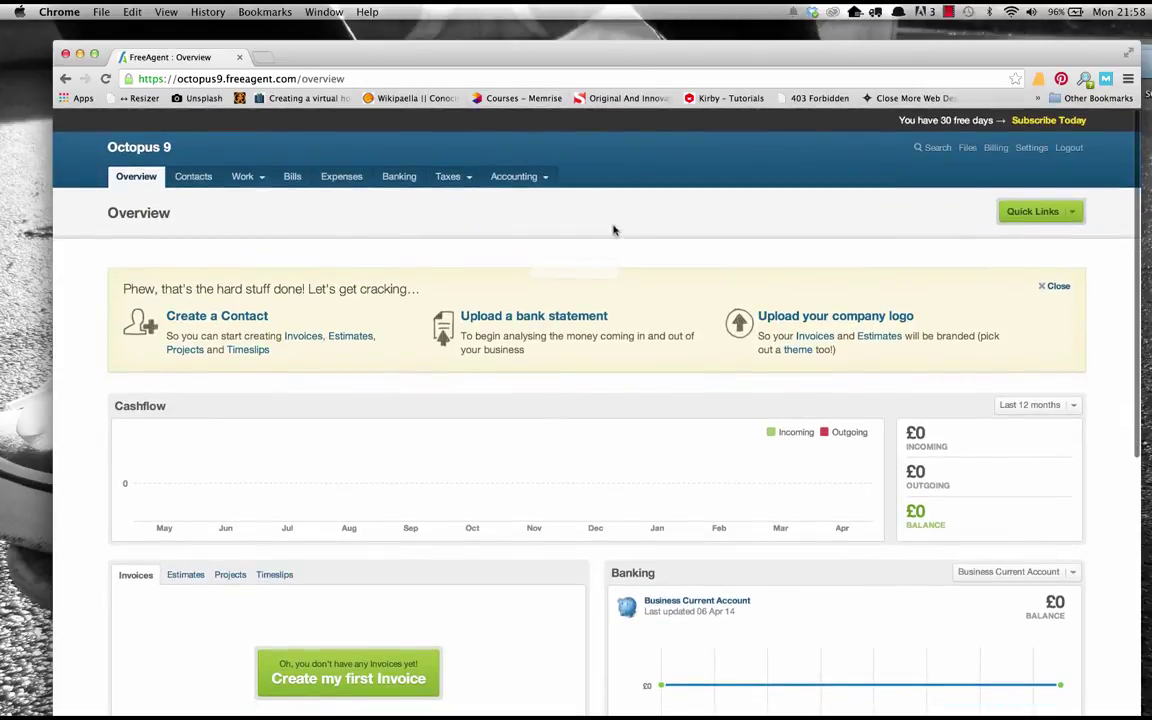